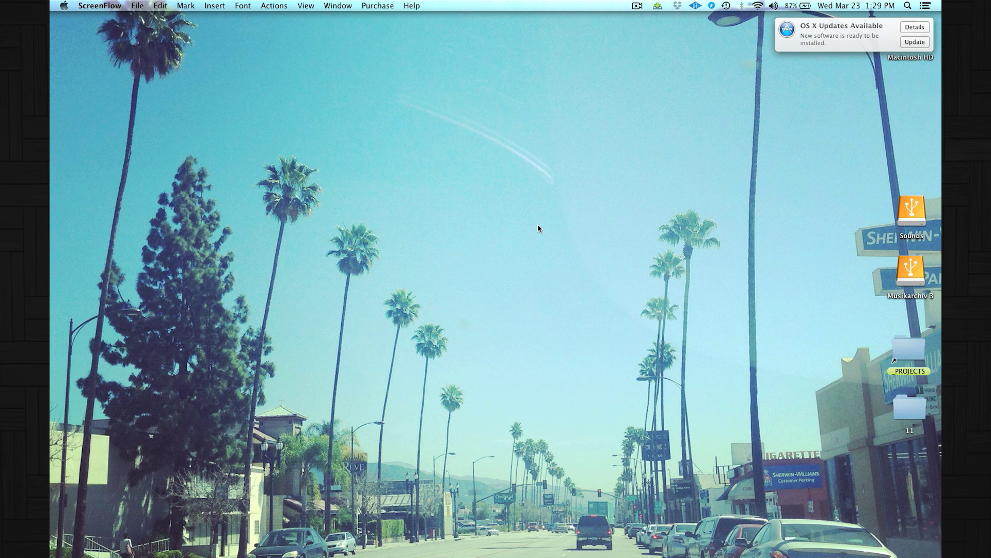
Step: Switch to Logic Pro X and start a new project from one of the saved templates
{"action": "key", "text": "super+Tab"}
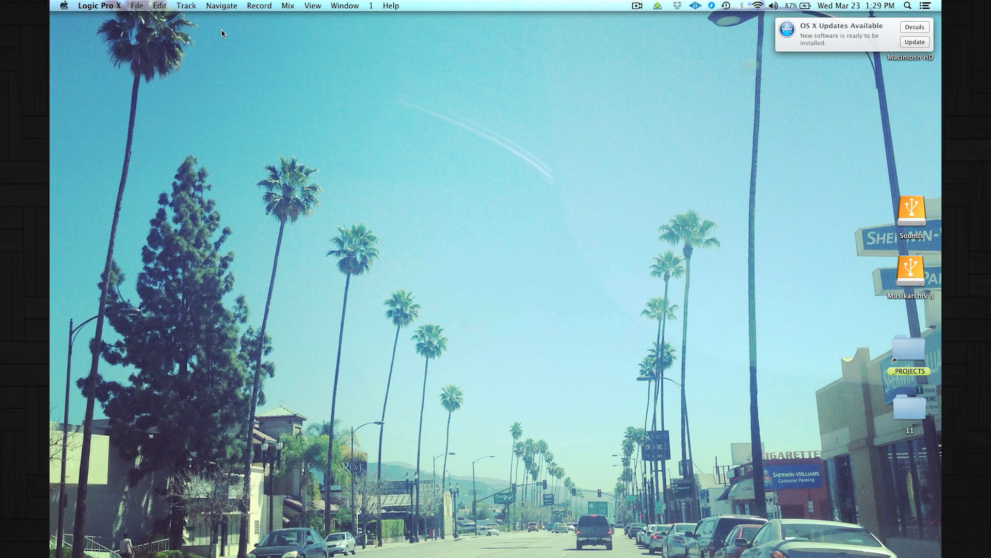
{"action": "left_click", "coordinate": [141, 10]}
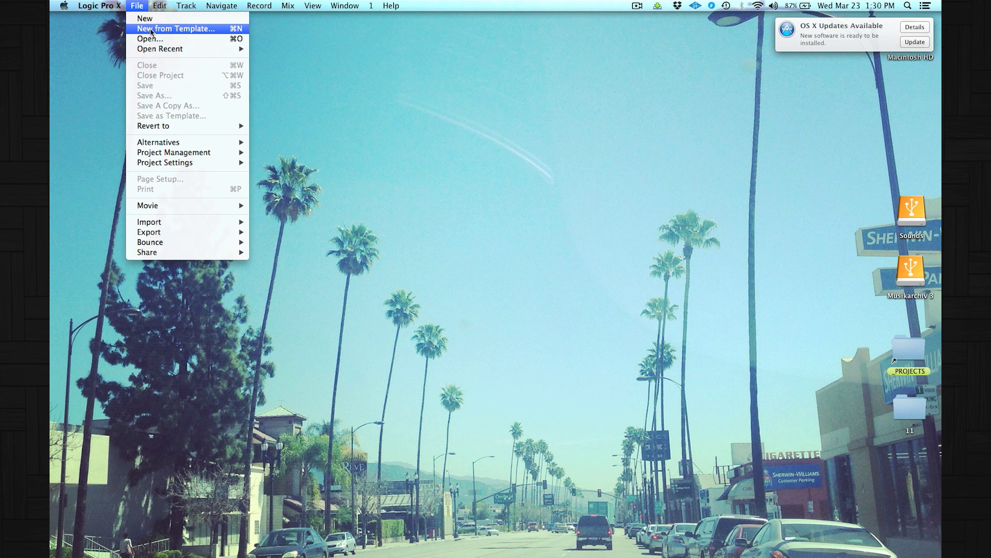
{"action": "left_click", "coordinate": [196, 30]}
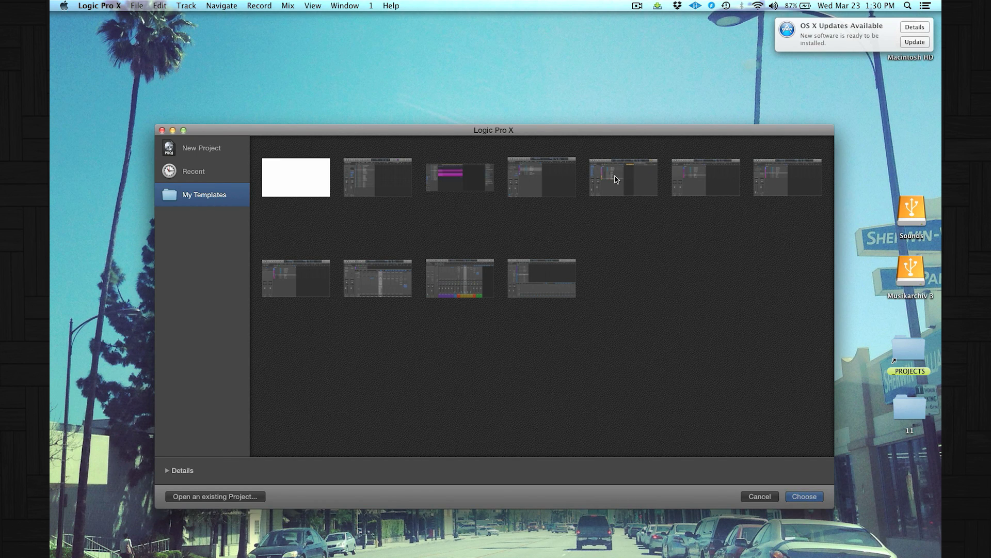
{"action": "key", "text": "Escape"}
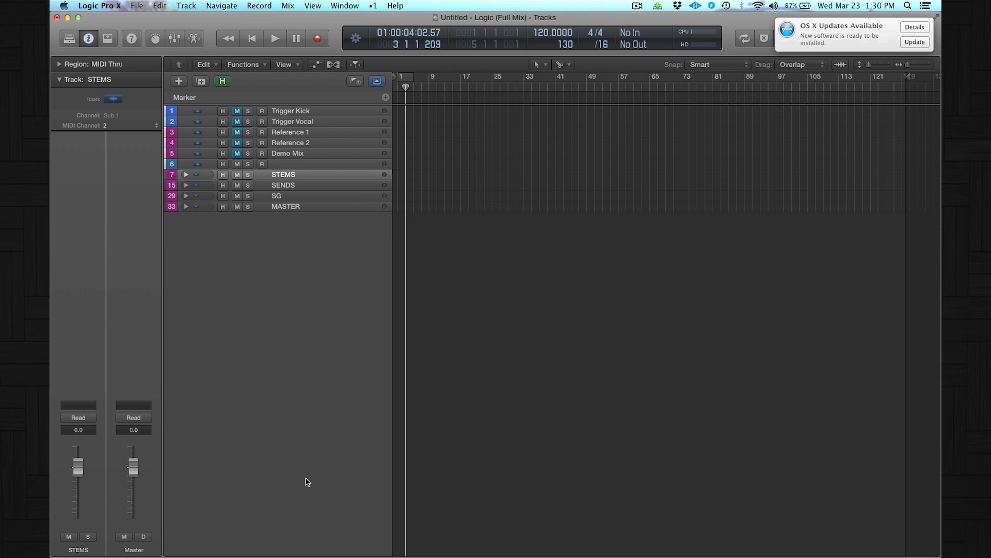
Step: Look through the Project Templates folder inside Music > Audio Music Apps in Finder, with full file names readable, and put the window away
{"action": "key", "text": "super+shift+c"}
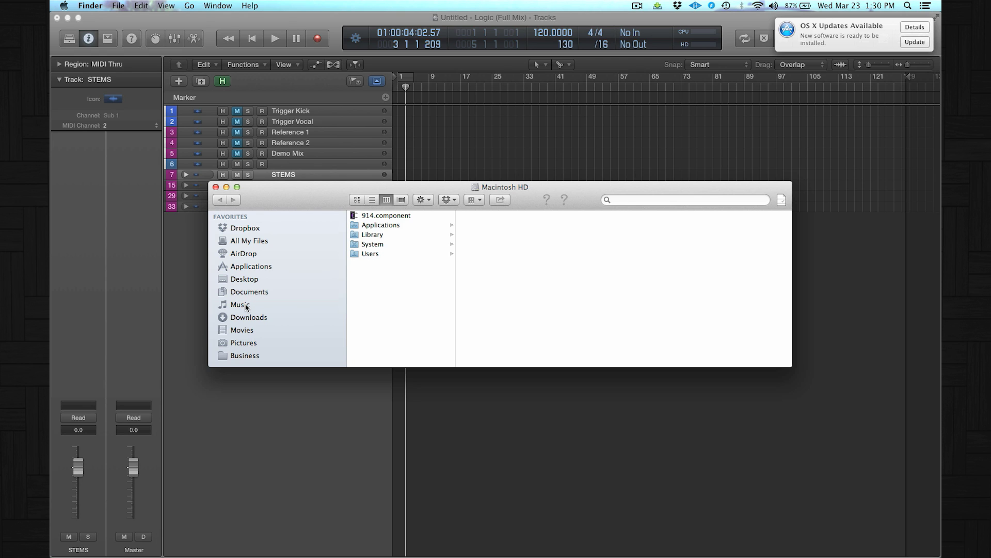
{"action": "left_click", "coordinate": [250, 305]}
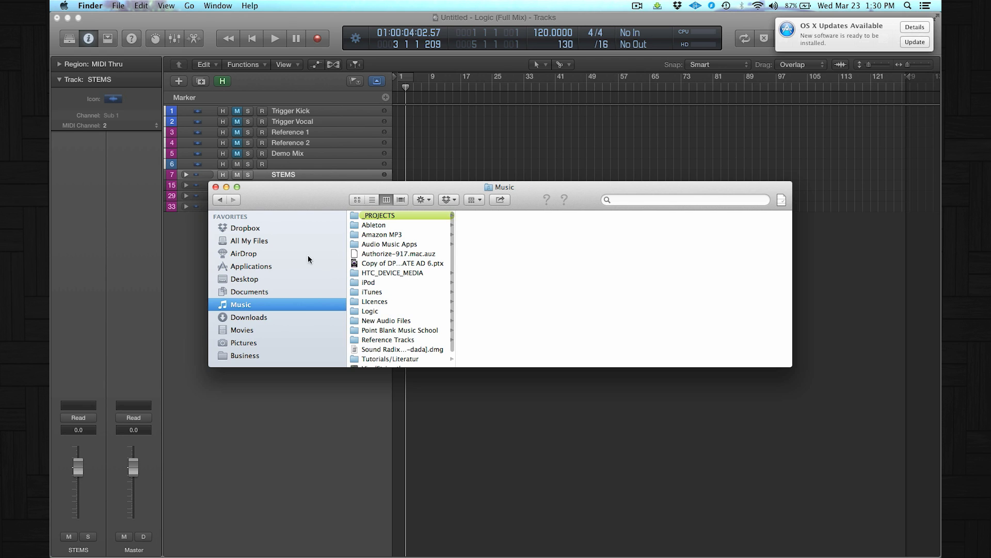
{"action": "left_click", "coordinate": [382, 244]}
{"action": "left_click", "coordinate": [499, 302]}
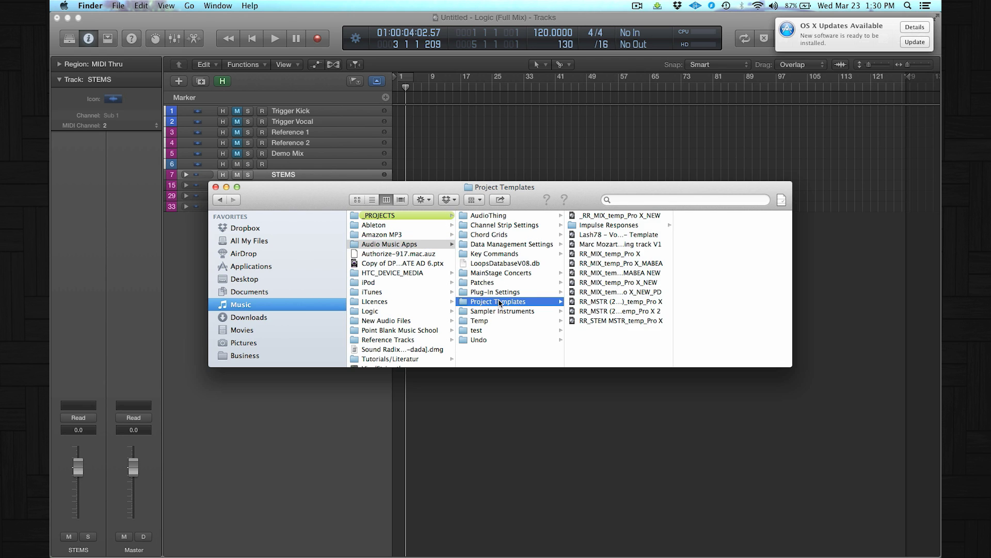
{"action": "left_click_drag", "start_coordinate": [674, 300], "coordinate": [779, 301]}
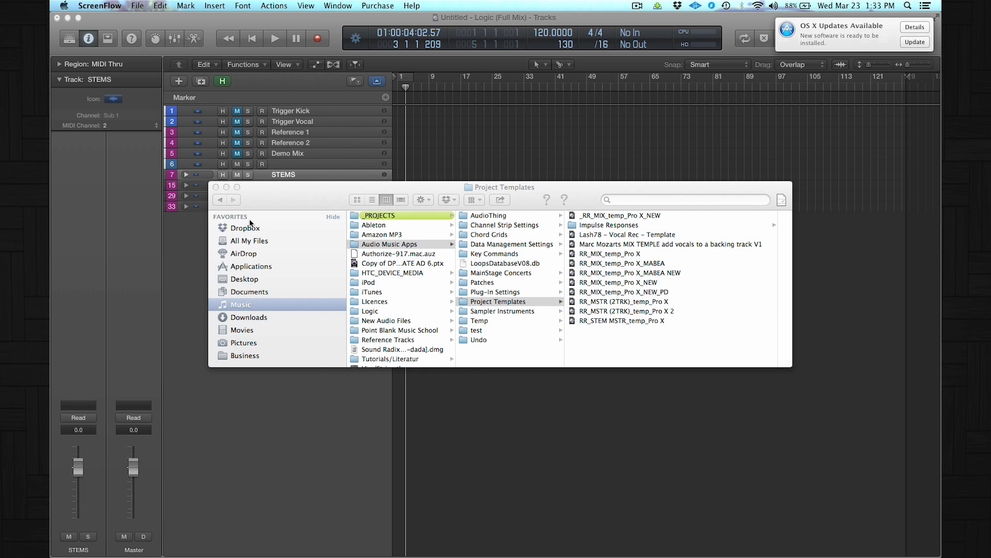
{"action": "left_click", "coordinate": [226, 187]}
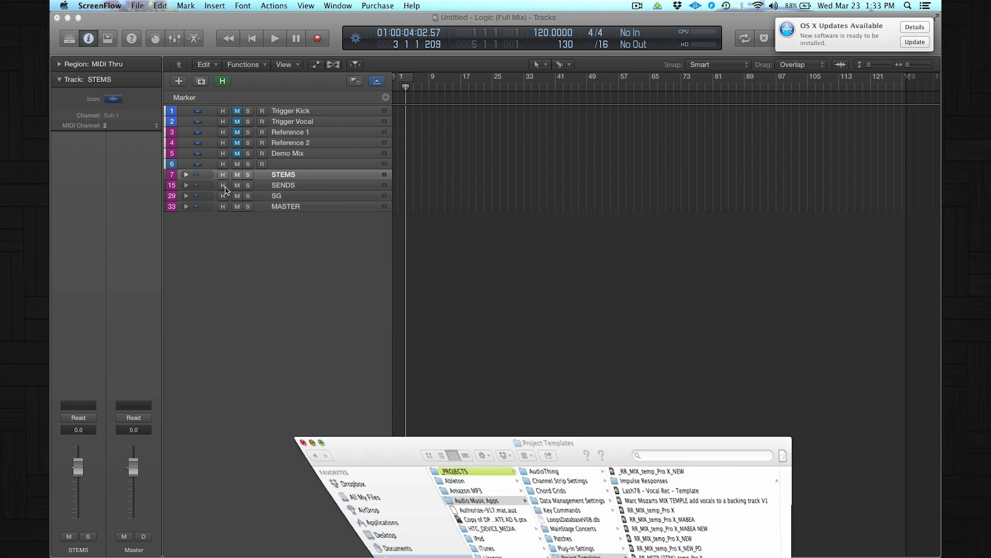
Step: Inspect the channel strips of the Trigger Kick and Trigger Vocal tracks in the Logic project
{"action": "left_click", "coordinate": [449, 314]}
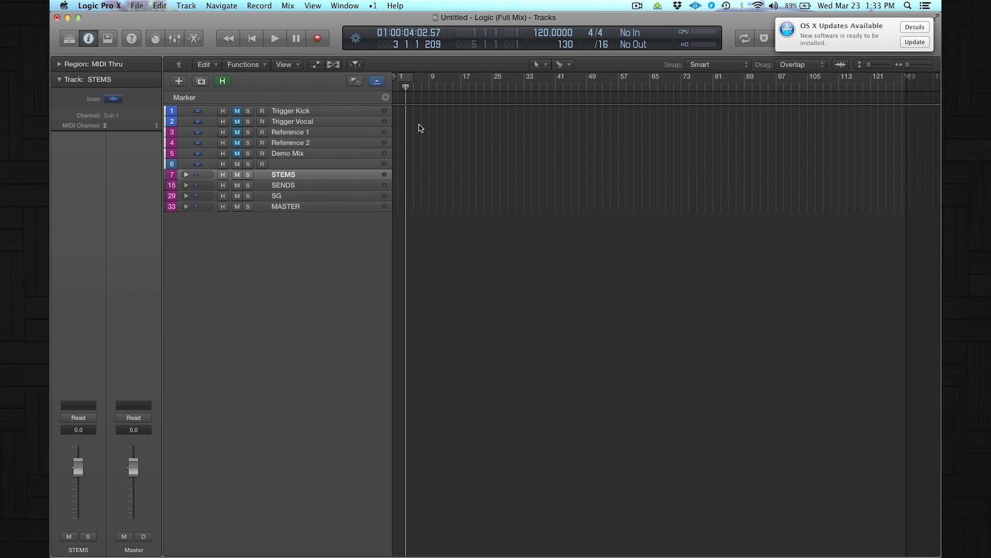
{"action": "left_click", "coordinate": [298, 111]}
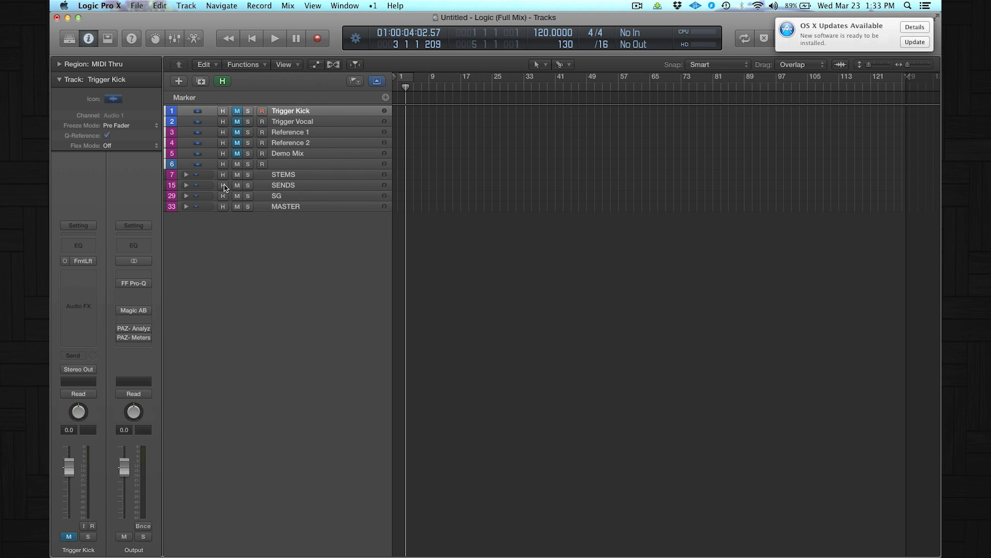
{"action": "left_click", "coordinate": [277, 123]}
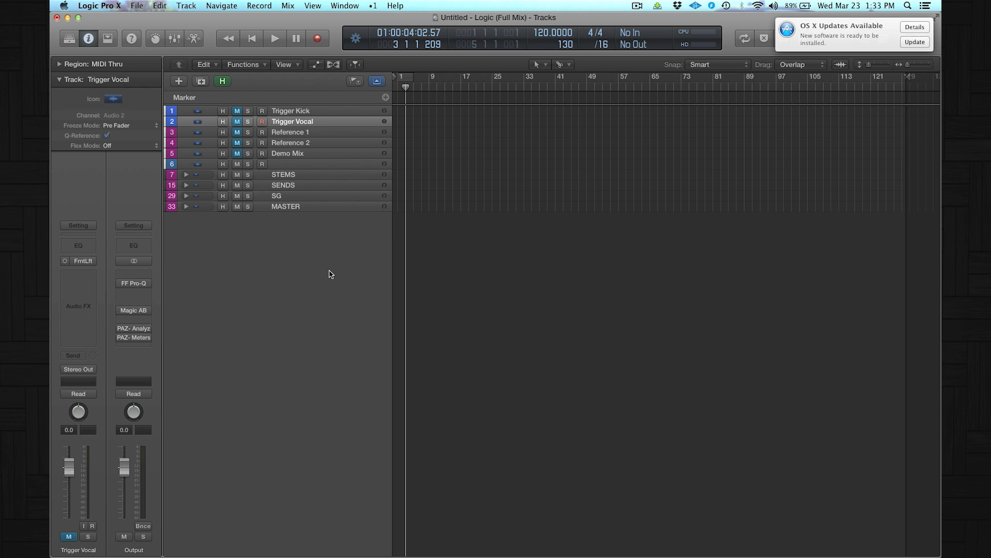
Step: Create one audio track below the MASTER track, with Input 1 as input and Bus 18 as output
{"action": "left_click", "coordinate": [325, 208]}
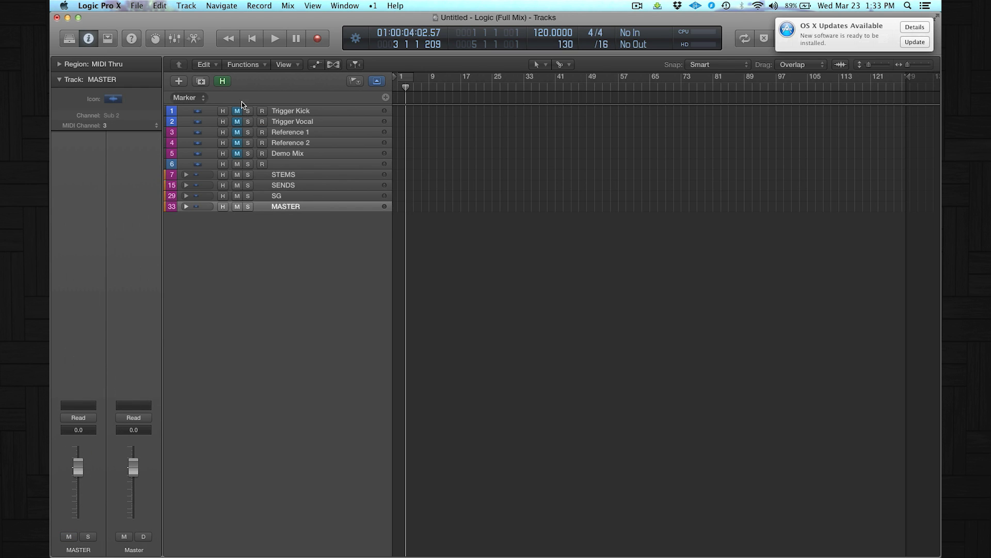
{"action": "left_click", "coordinate": [178, 81]}
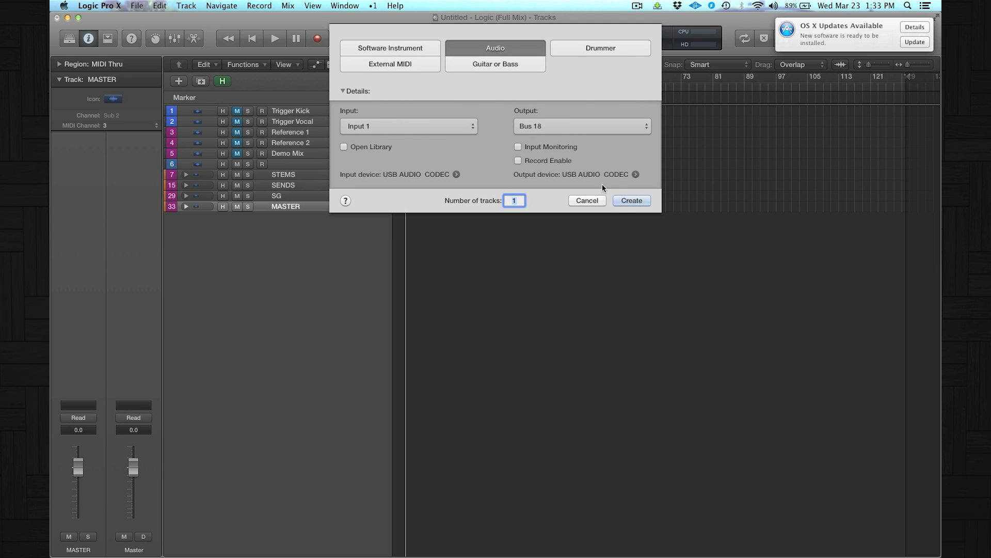
{"action": "left_click", "coordinate": [632, 202]}
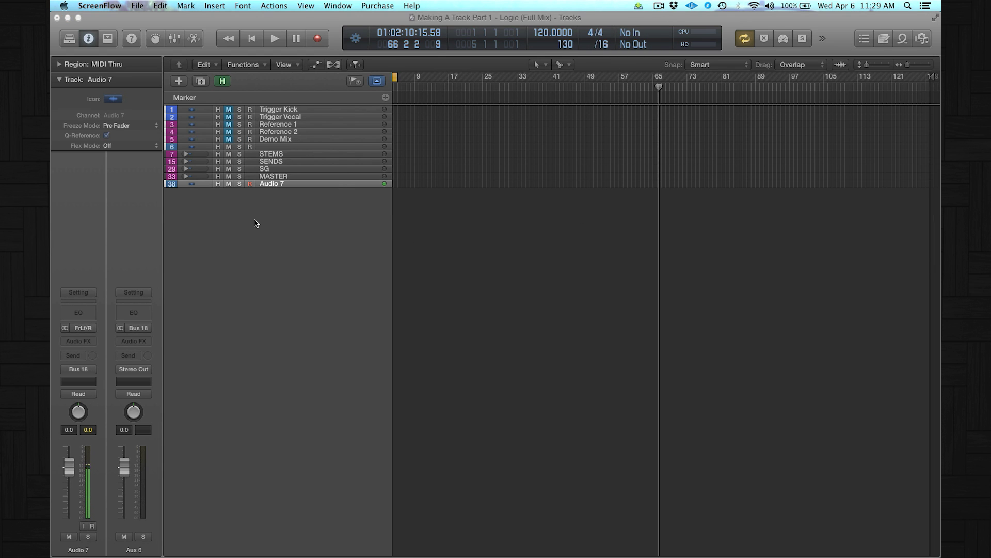
Step: Import Omni Synth.wav from the Forget Stems Neu folder in Finder onto the Audio 7 track at about bar 19
{"action": "key", "text": "super+Tab"}
{"action": "key", "text": "Tab"}
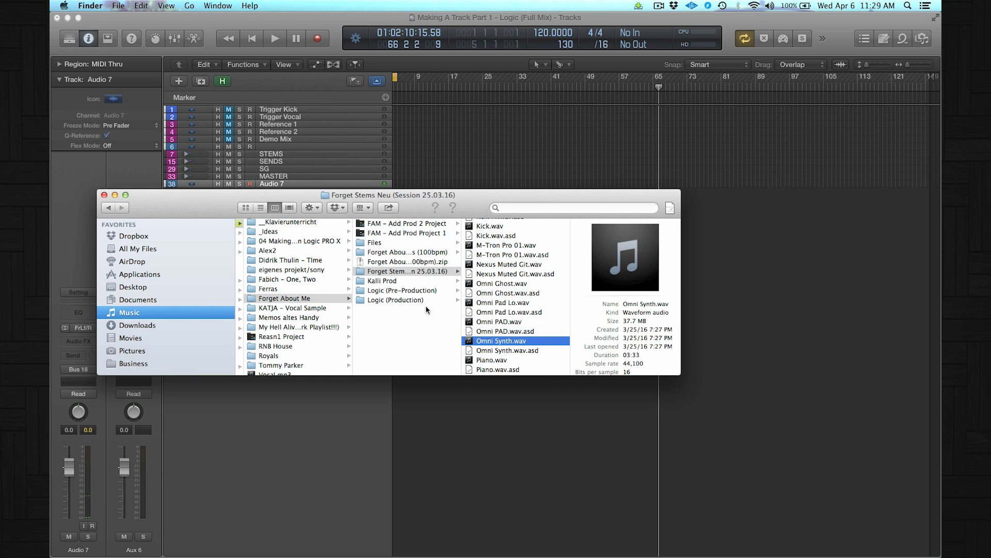
{"action": "left_click_drag", "start_coordinate": [477, 195], "coordinate": [520, 332]}
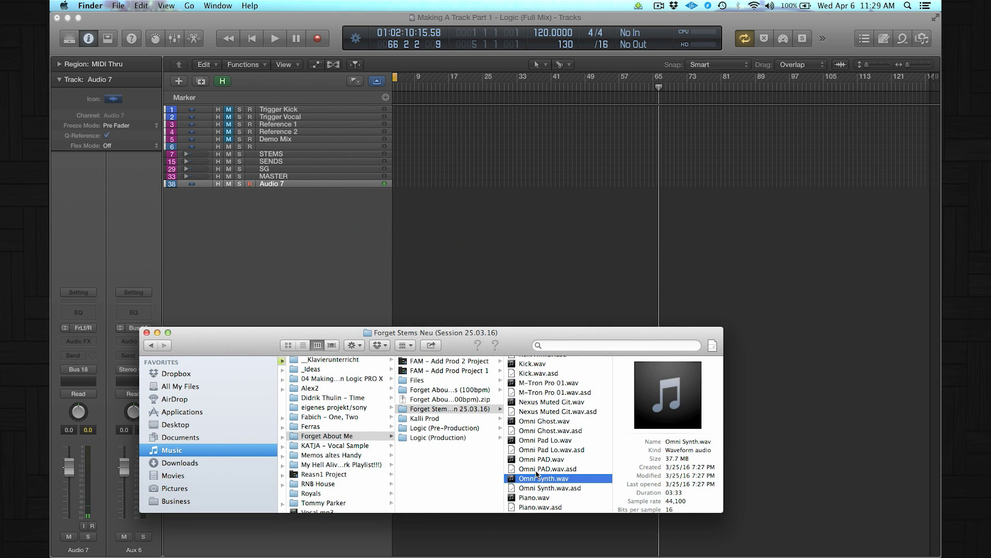
{"action": "left_click_drag", "start_coordinate": [535, 480], "coordinate": [464, 186]}
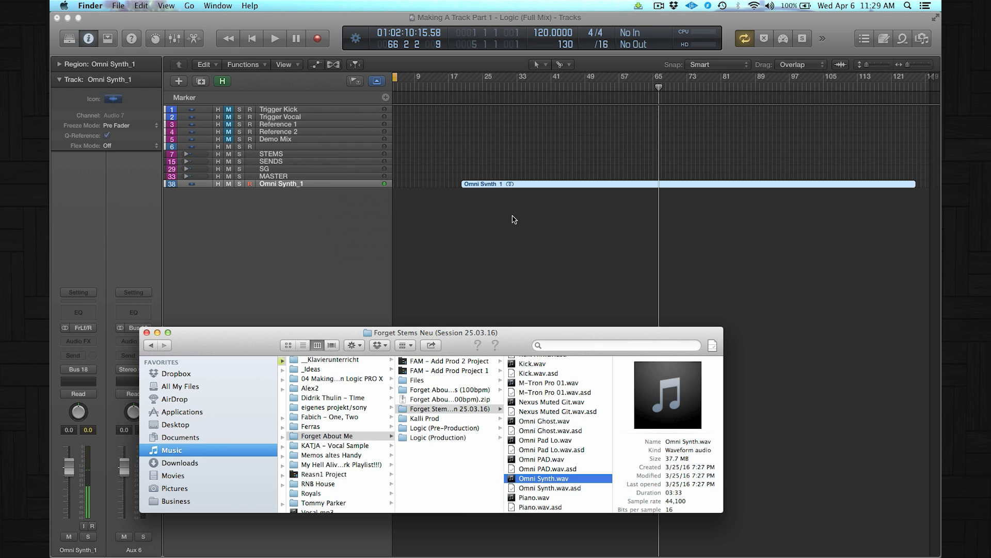
{"action": "left_click", "coordinate": [521, 226]}
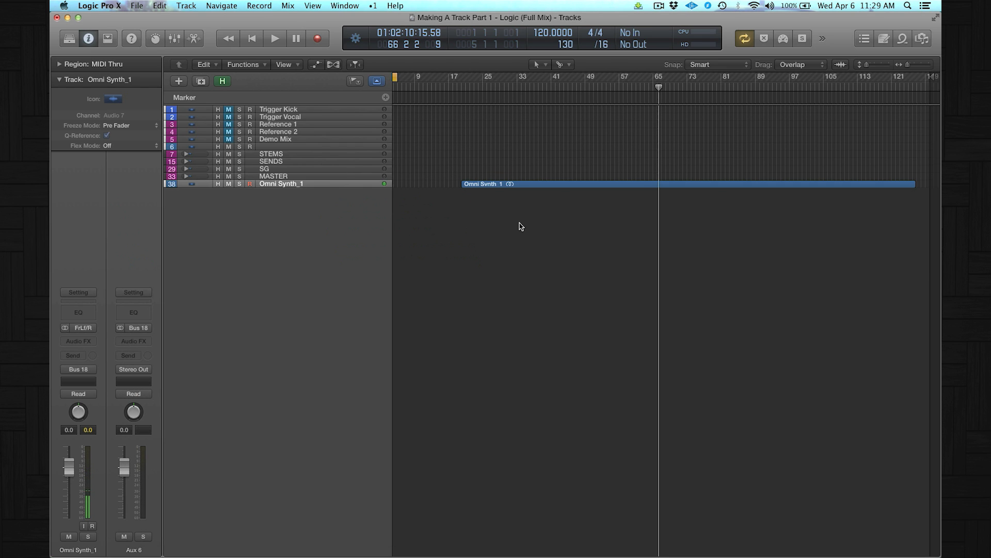
Step: Place Kick loop 129 F.wav on the Trigger Kick track at about bar 19 and set the project tempo to 129
{"action": "key", "text": "f"}
{"action": "left_click_drag", "start_coordinate": [721, 187], "coordinate": [477, 110]}
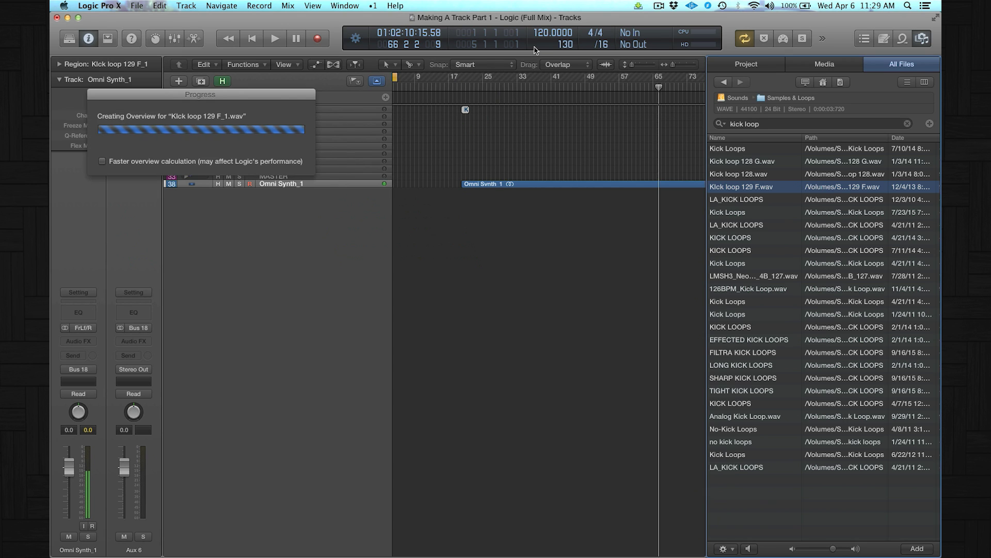
{"action": "type", "text": "129"}
{"action": "key", "text": "Return"}
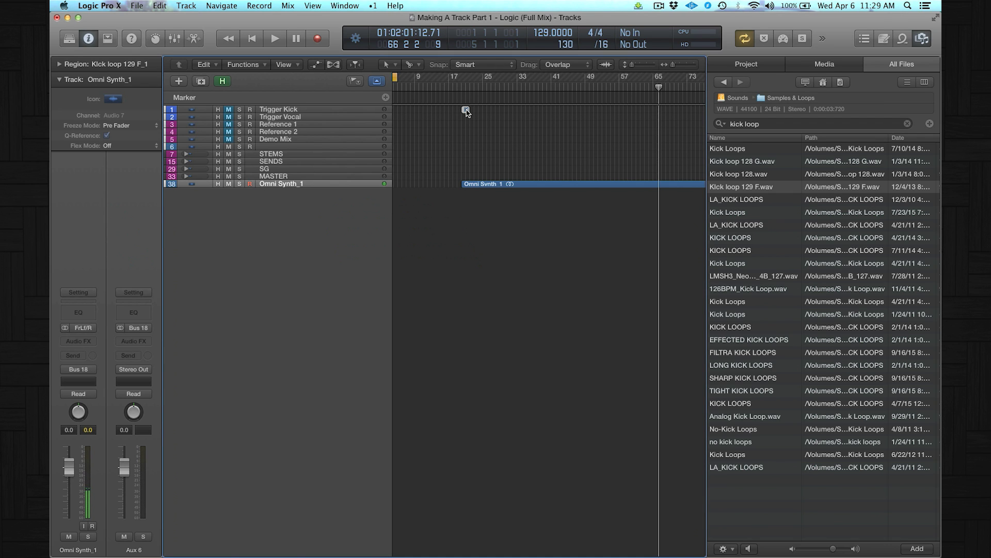
Step: Loop the kick region on the Trigger Kick track and play the synth passage in a cycle from bar 69 to bar 75
{"action": "key", "text": "l"}
{"action": "left_click_drag", "start_coordinate": [454, 163], "coordinate": [640, 209]}
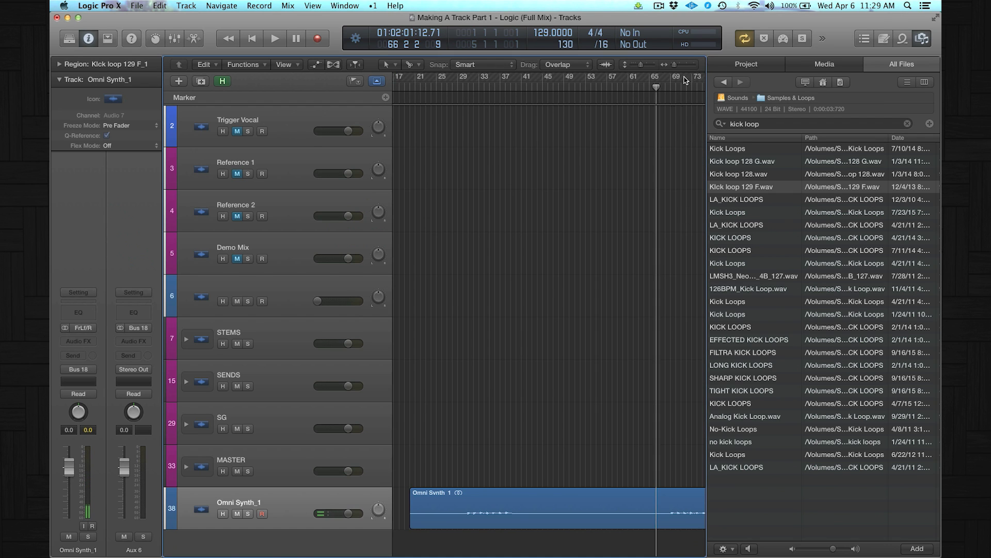
{"action": "left_click_drag", "start_coordinate": [674, 64], "coordinate": [673, 64]}
{"action": "left_click_drag", "start_coordinate": [530, 453], "coordinate": [613, 532]}
{"action": "left_click_drag", "start_coordinate": [453, 78], "coordinate": [495, 83]}
{"action": "key", "text": "space"}
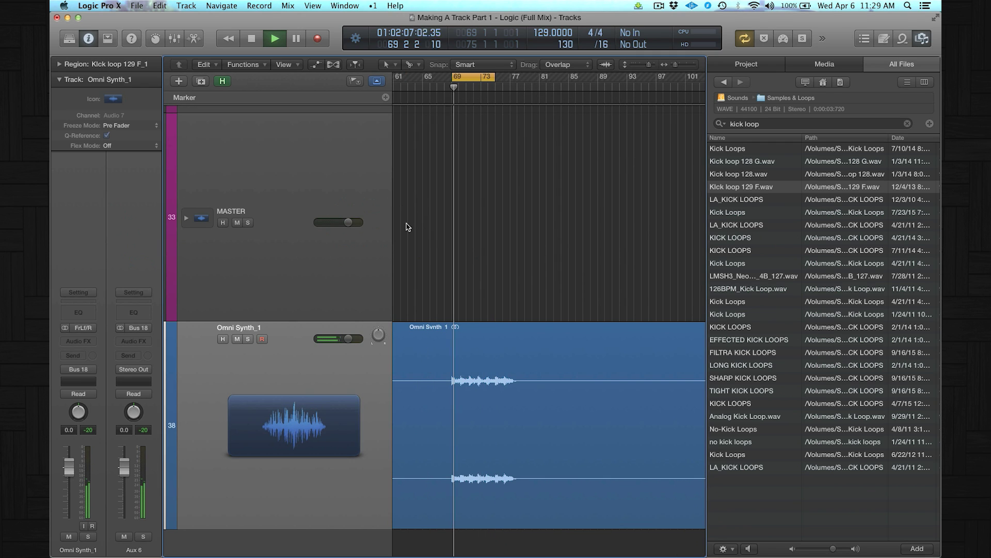
Step: Insert a stereo Compressor on the Omni Synth_1 track
{"action": "left_click", "coordinate": [302, 367]}
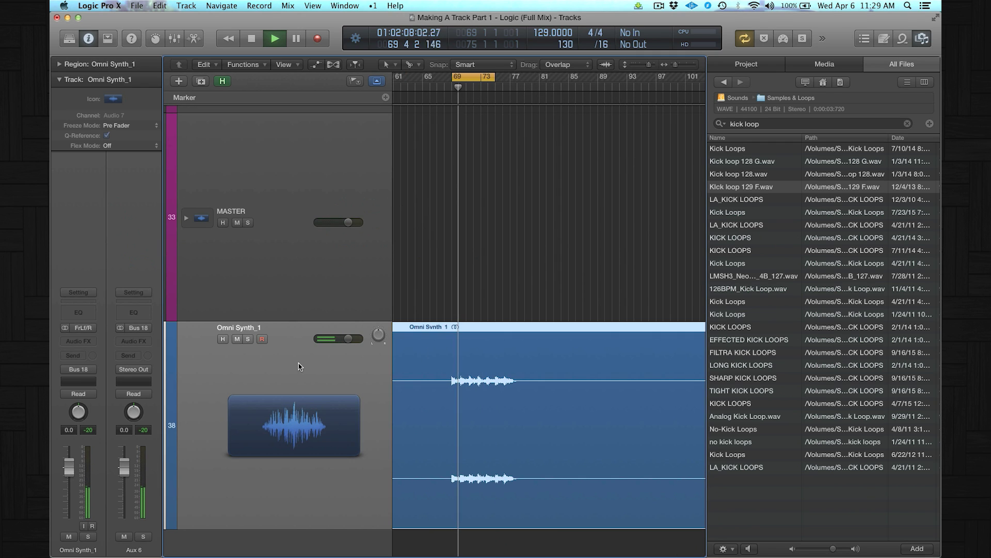
{"action": "left_click", "coordinate": [93, 346]}
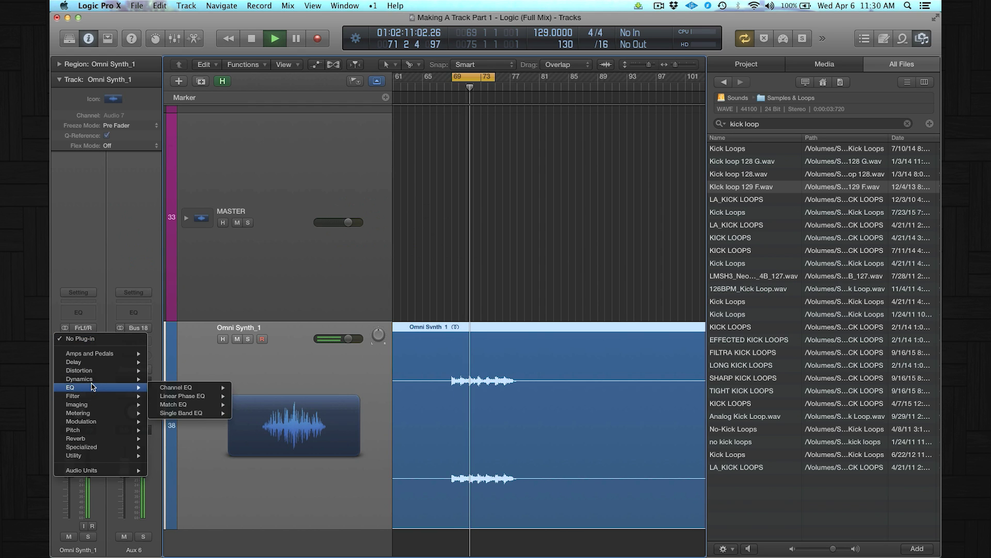
{"action": "mouse_move", "coordinate": [89, 381]}
{"action": "mouse_move", "coordinate": [196, 387]}
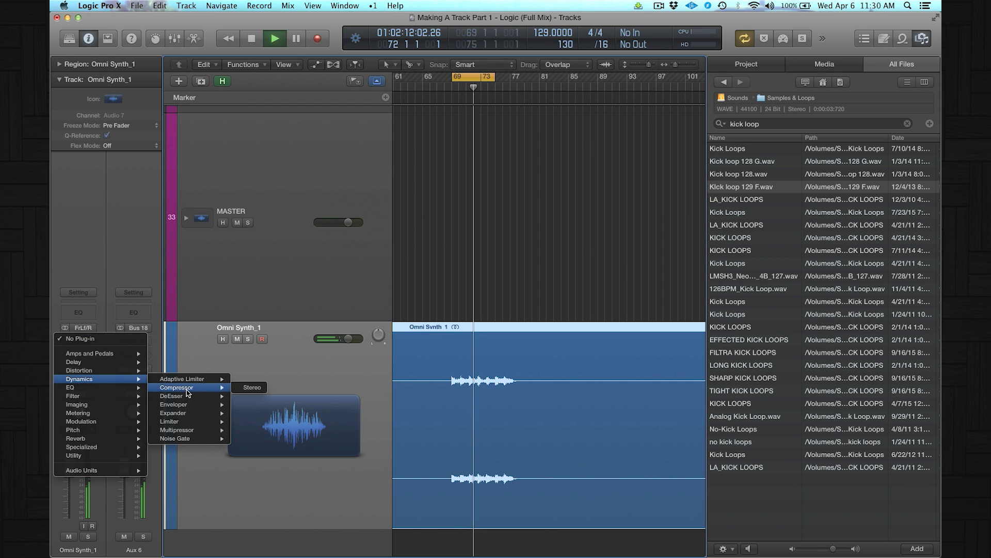
{"action": "left_click", "coordinate": [253, 389]}
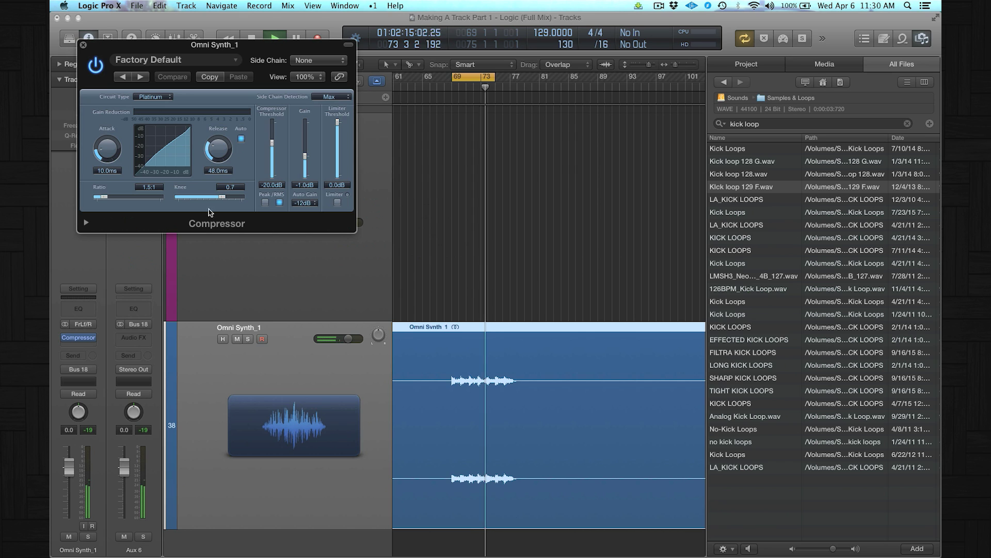
Step: Side-chain the Compressor to Audio 1 - Trigger Kick, with auto release turned off and a higher ratio
{"action": "left_click_drag", "start_coordinate": [285, 40], "coordinate": [374, 173]}
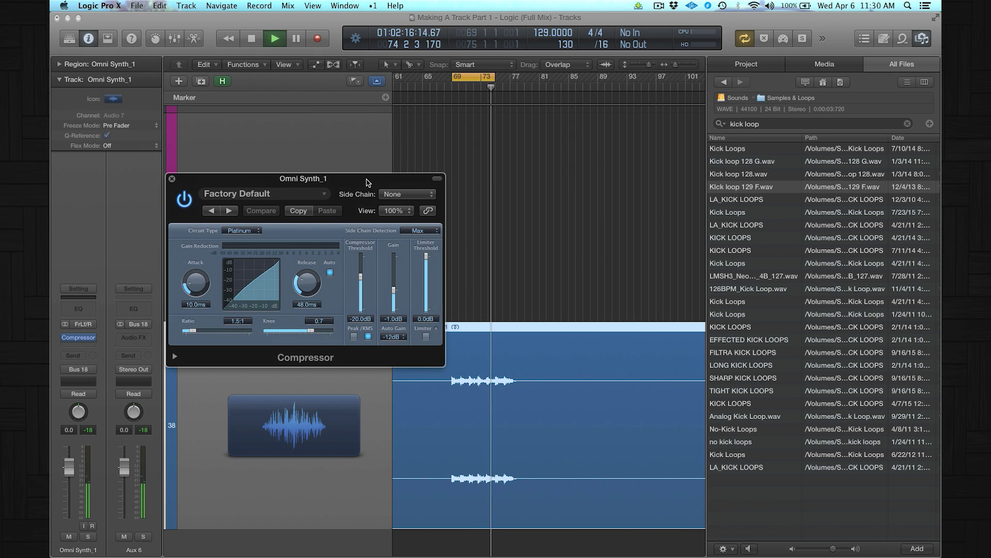
{"action": "left_click", "coordinate": [392, 195]}
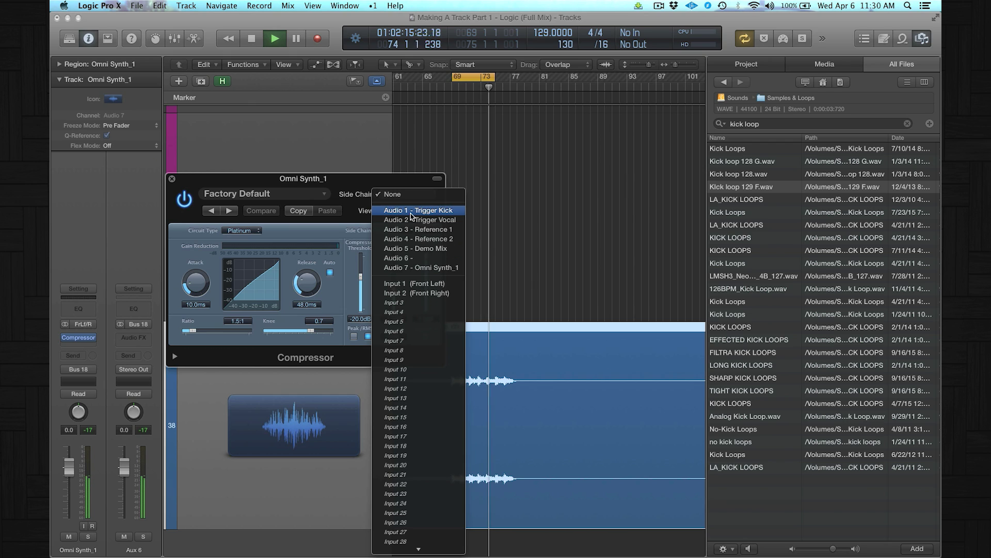
{"action": "left_click", "coordinate": [412, 211]}
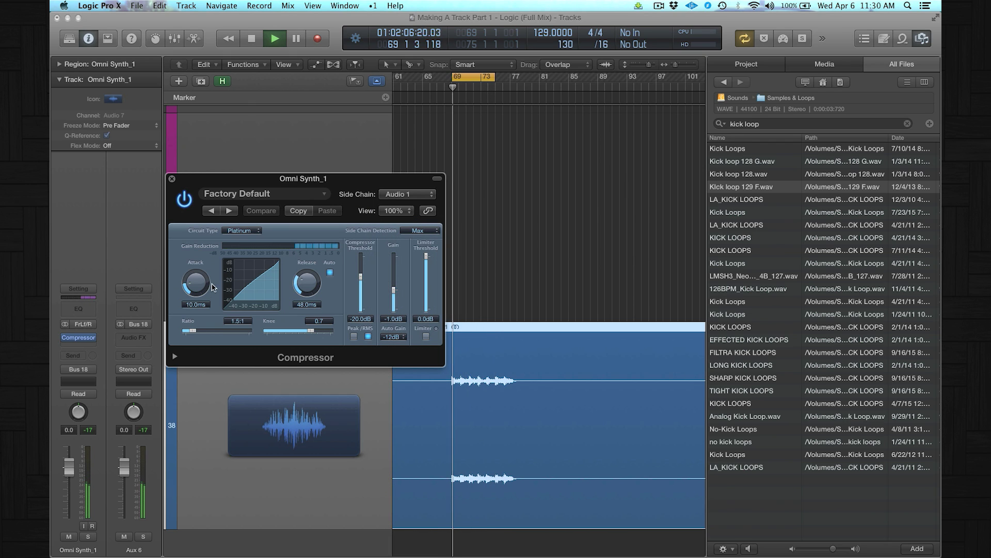
{"action": "left_click", "coordinate": [330, 272]}
{"action": "left_click_drag", "start_coordinate": [192, 330], "coordinate": [225, 339]}
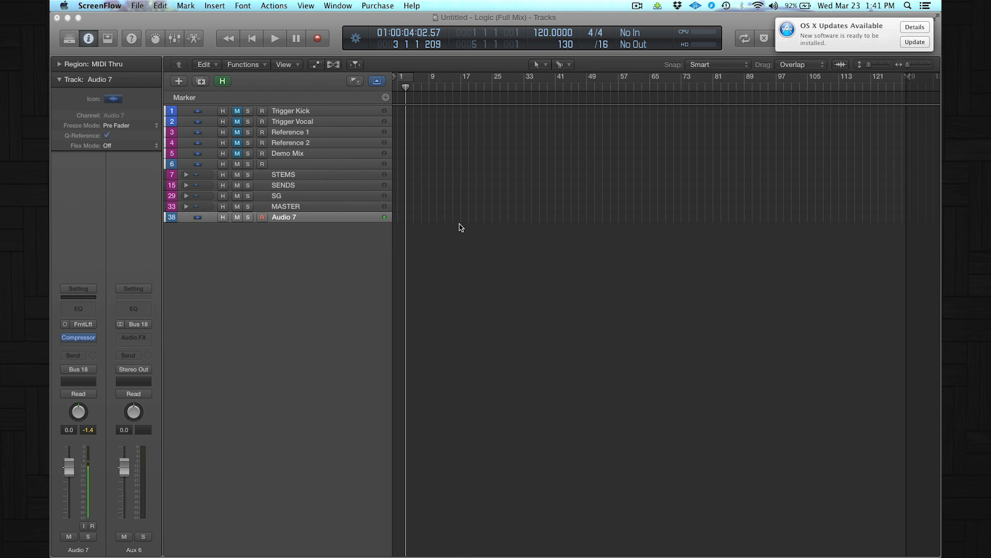
Step: Add sends to Bus 11 (Med Hall) and Bus 12 (Large Hall) on Audio 7, unmute Large Hall and raise its send level
{"action": "left_click", "coordinate": [85, 355]}
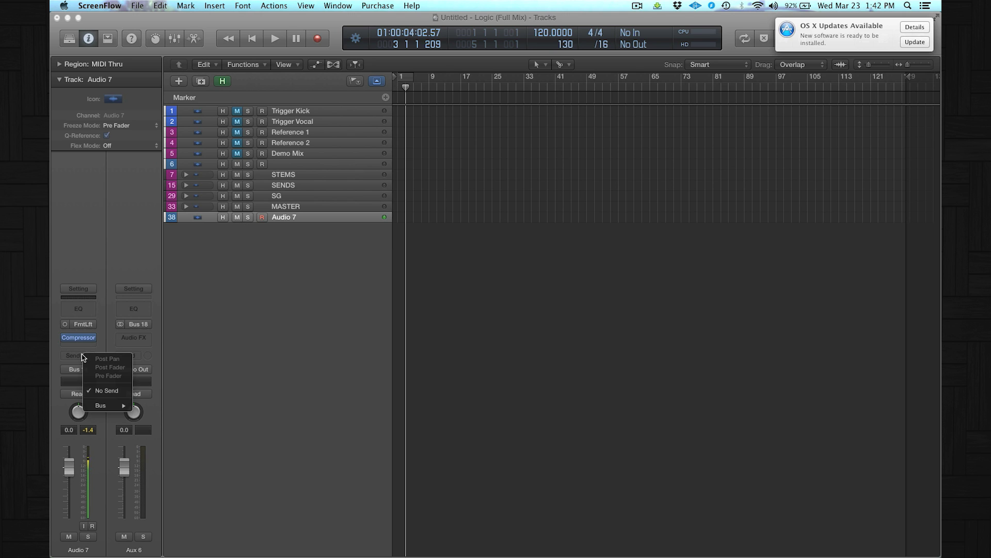
{"action": "mouse_move", "coordinate": [101, 406]}
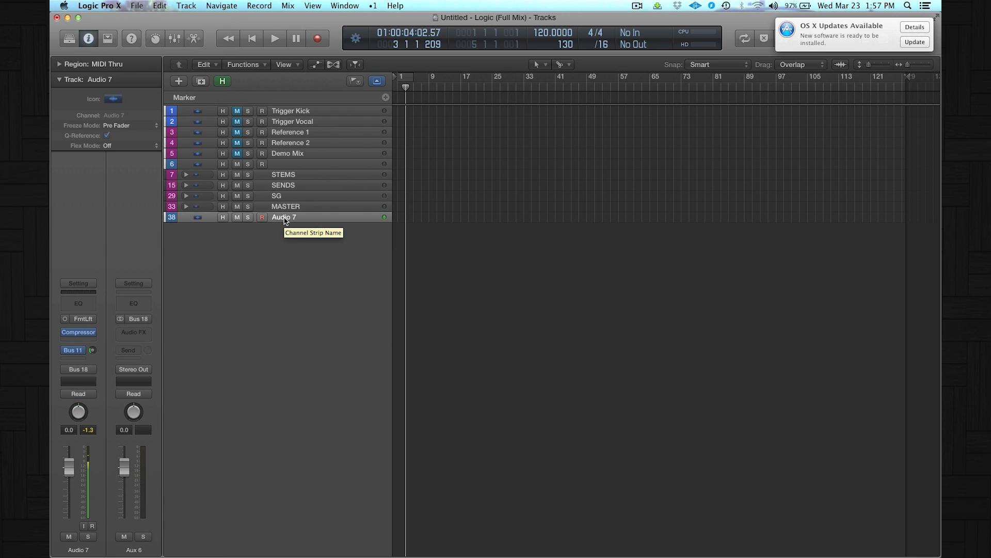
{"action": "left_click", "coordinate": [78, 358]}
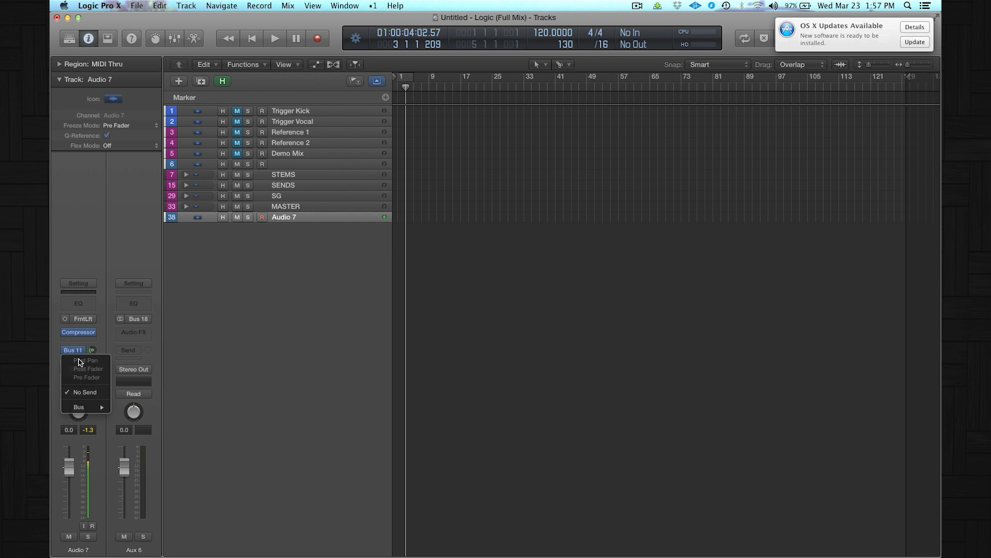
{"action": "mouse_move", "coordinate": [78, 408]}
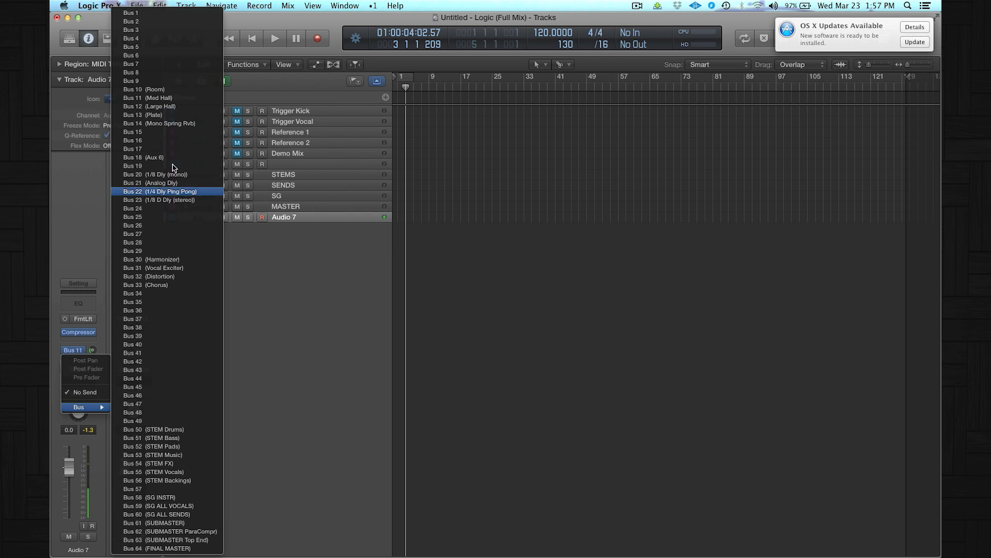
{"action": "left_click", "coordinate": [155, 106]}
{"action": "left_click", "coordinate": [124, 536]}
{"action": "mouse_move", "coordinate": [121, 323]}
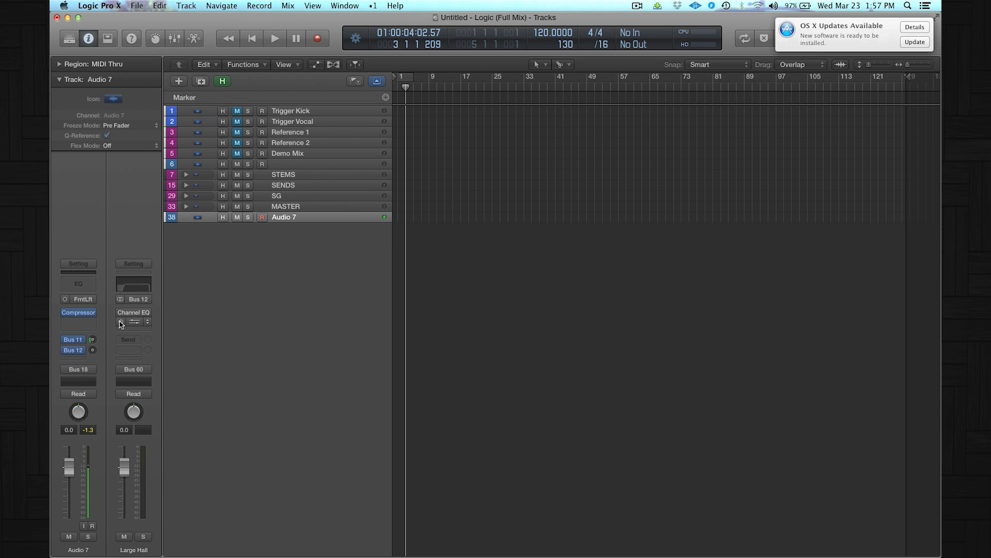
{"action": "left_click_drag", "start_coordinate": [92, 350], "coordinate": [92, 345]}
{"action": "mouse_move", "coordinate": [149, 393]}
{"action": "mouse_move", "coordinate": [133, 323]}
{"action": "left_click", "coordinate": [79, 358]}
{"action": "mouse_move", "coordinate": [84, 406]}
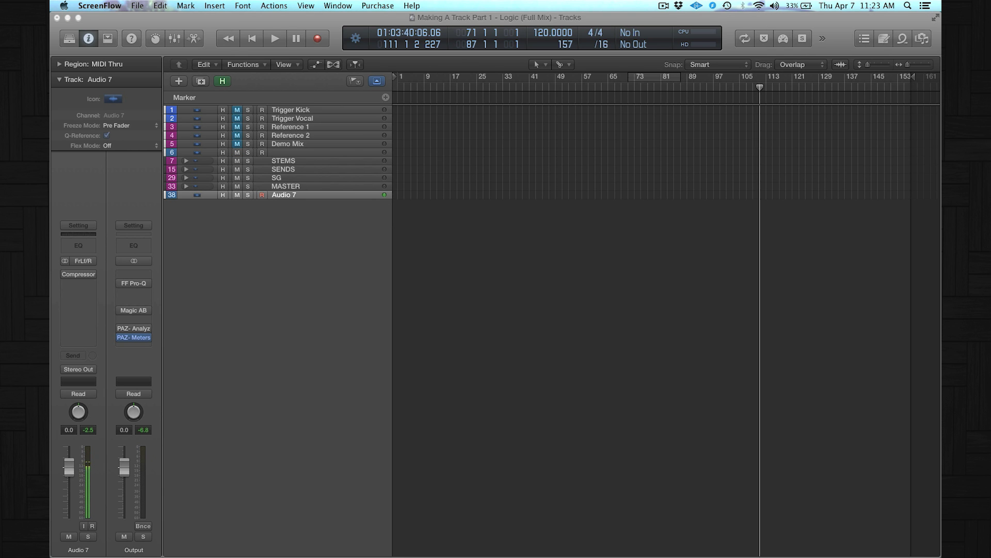
Step: Place 02 Lead Vocal_Dry_2 on the Audio 7 track at about bar 17 and play it in a cycle from bar 54 to bar 61
{"action": "left_click_drag", "start_coordinate": [411, 350], "coordinate": [649, 234]}
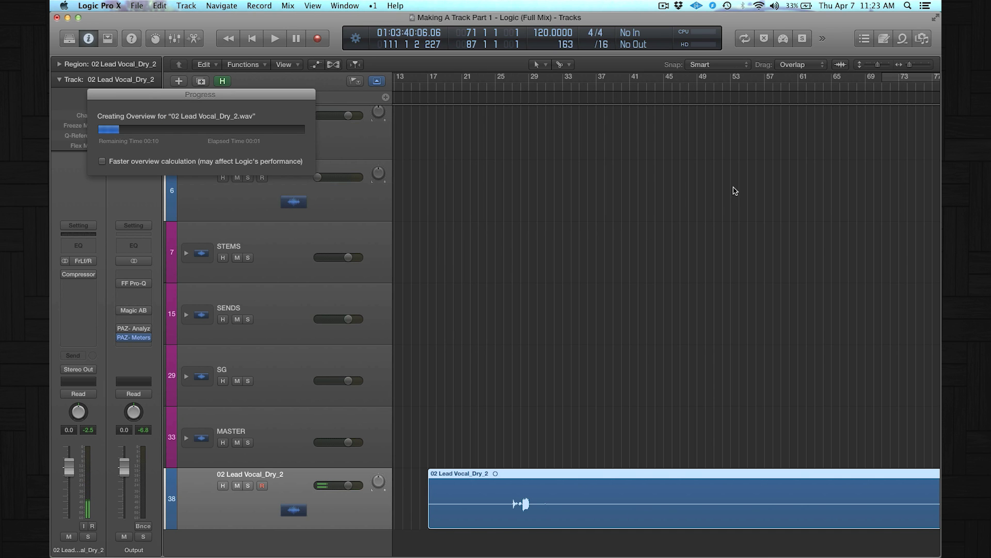
{"action": "left_click", "coordinate": [894, 65]}
{"action": "left_click_drag", "start_coordinate": [568, 83], "coordinate": [591, 84]}
{"action": "key", "text": "space"}
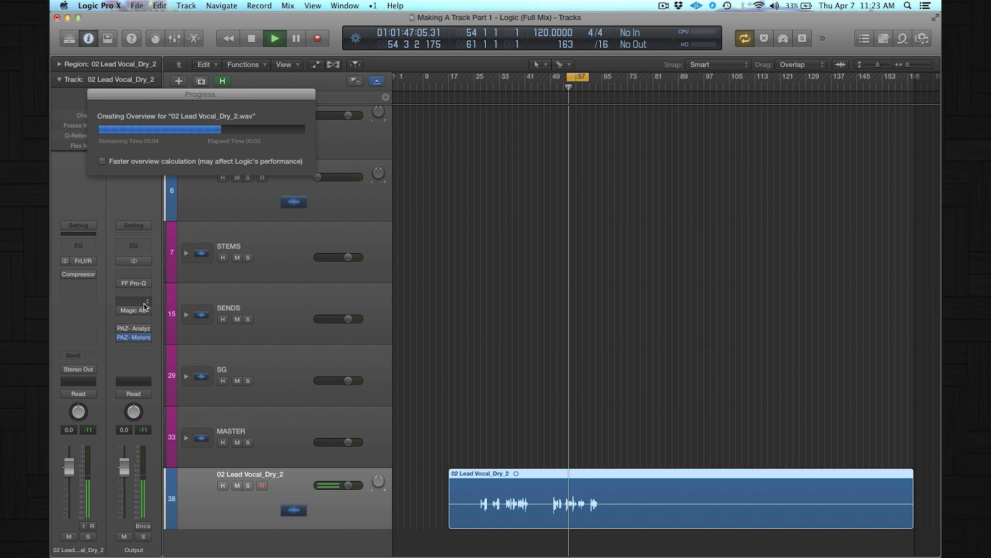
Step: Add a send to Bus 10 (Room) on the lead vocal track and raise its level
{"action": "left_click", "coordinate": [87, 354]}
{"action": "mouse_move", "coordinate": [111, 405]}
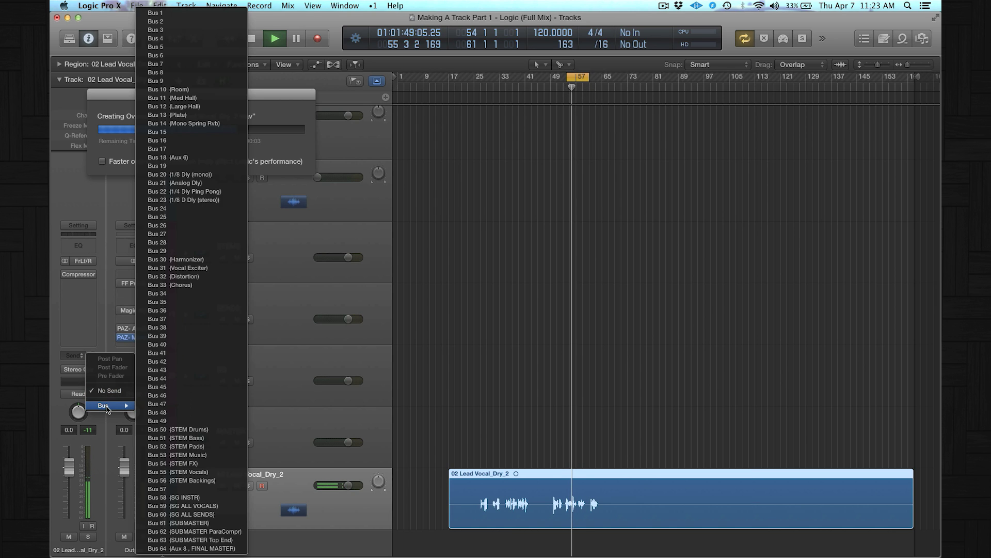
{"action": "left_click", "coordinate": [170, 90]}
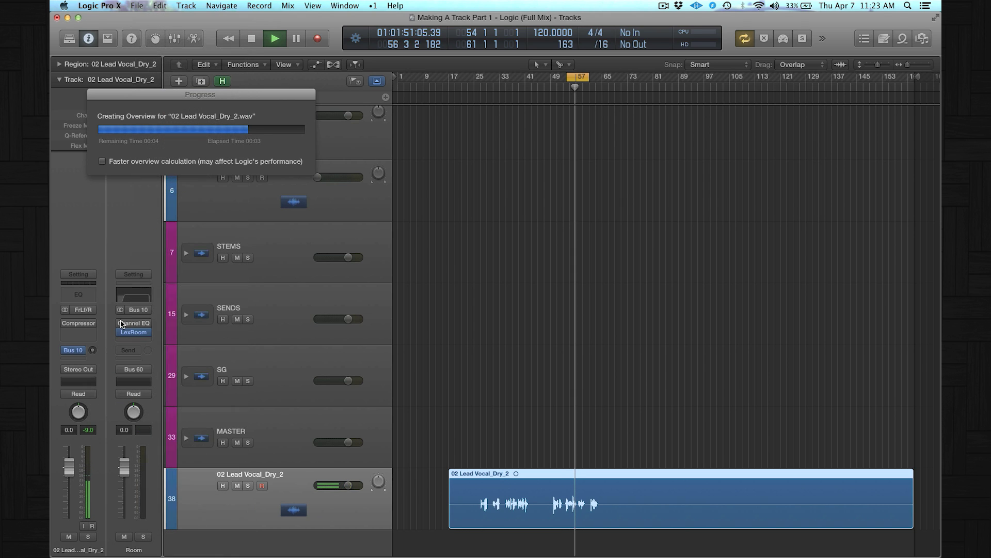
{"action": "left_click_drag", "start_coordinate": [93, 350], "coordinate": [80, 360]}
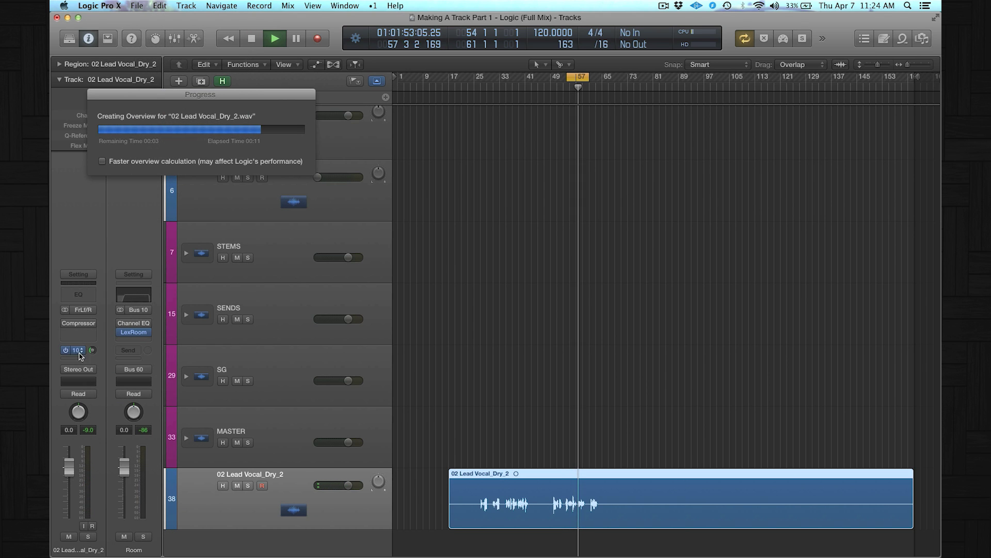
Step: Add a send to Bus 11 (Med Hall) on the lead vocal track, at about -10.4 dB
{"action": "left_click", "coordinate": [80, 360]}
{"action": "mouse_move", "coordinate": [88, 407]}
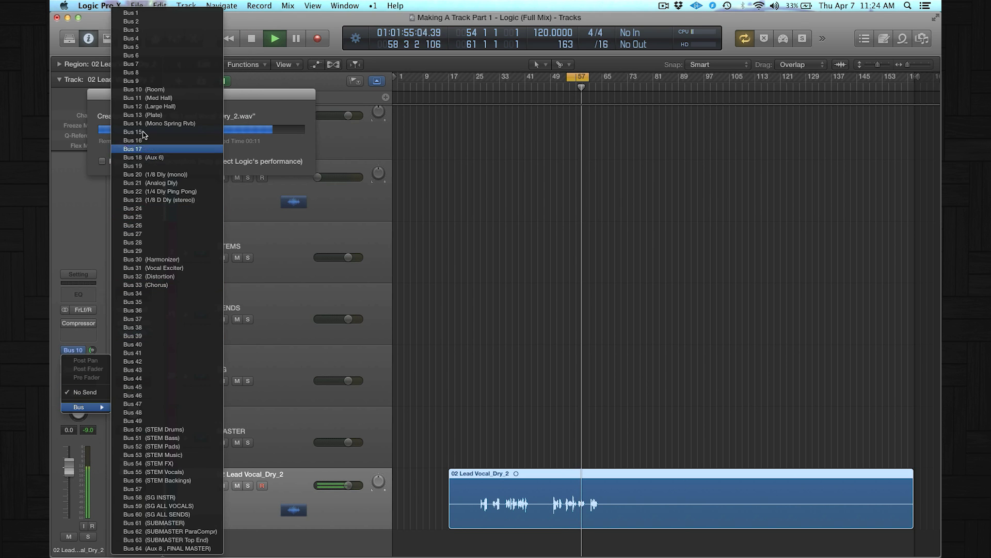
{"action": "left_click", "coordinate": [155, 97]}
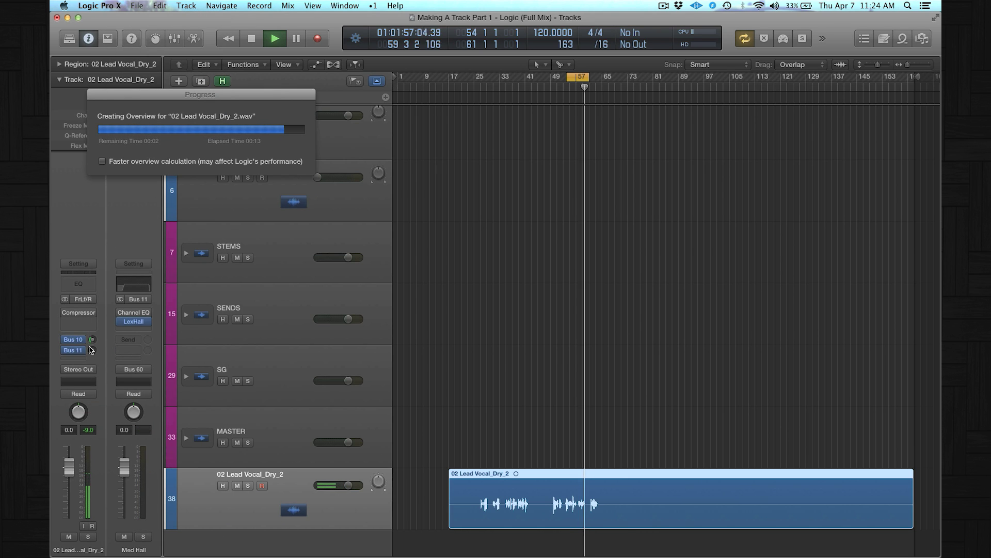
Step: Add a send to Bus 22 (1/4 Dly Ping Pong) on the lead vocal track at about -15.2 dB and stop playback
{"action": "left_click", "coordinate": [78, 360]}
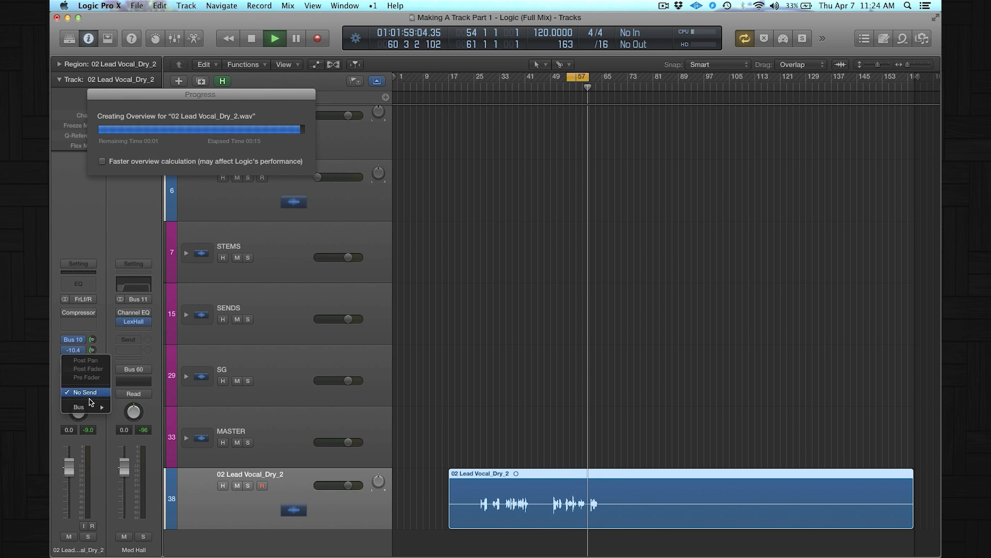
{"action": "mouse_move", "coordinate": [91, 407]}
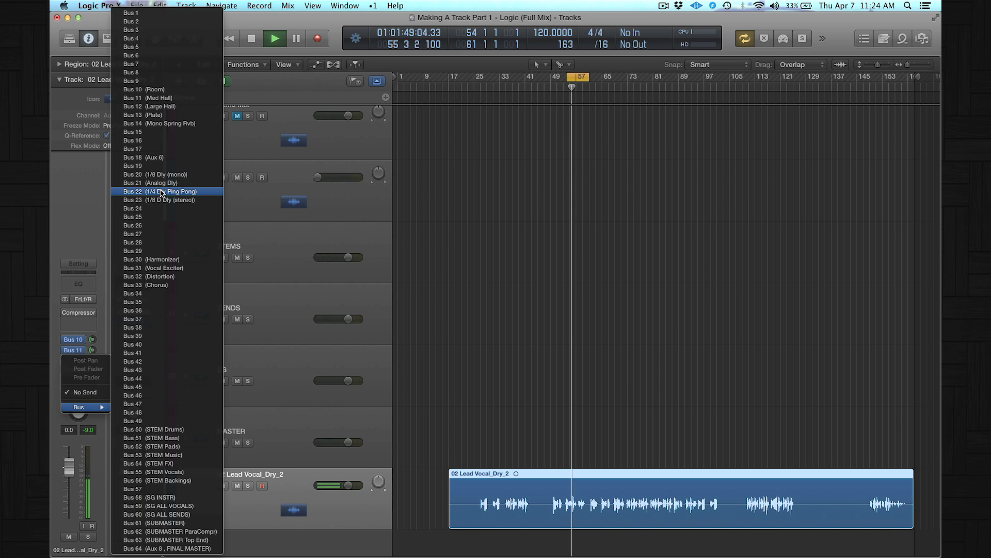
{"action": "left_click", "coordinate": [160, 192]}
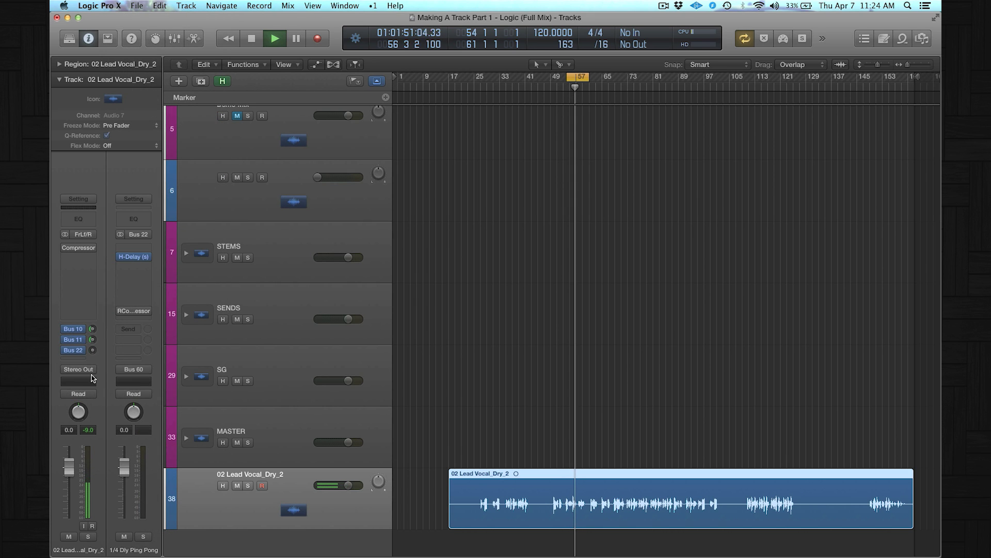
{"action": "left_click_drag", "start_coordinate": [91, 350], "coordinate": [92, 362]}
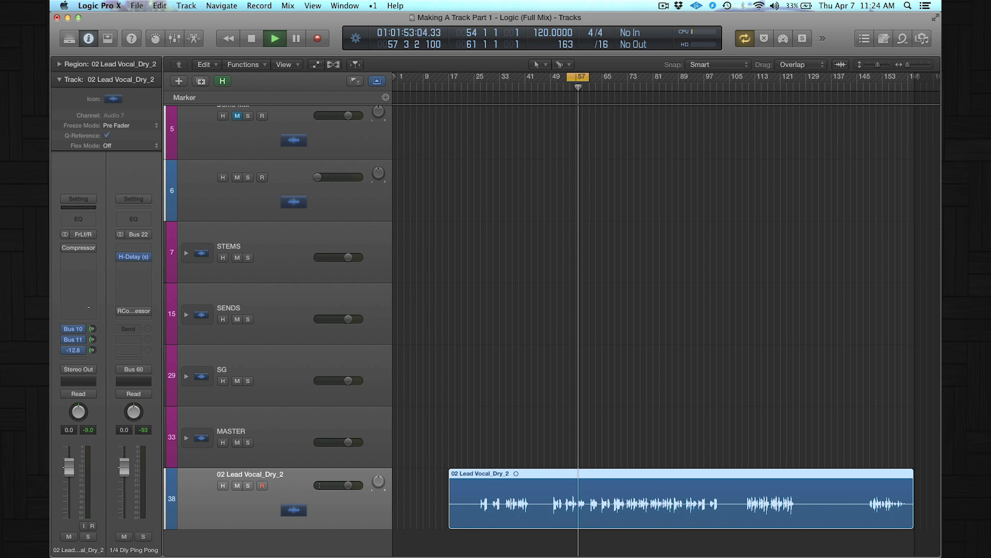
{"action": "left_click_drag", "start_coordinate": [92, 361], "coordinate": [92, 367]}
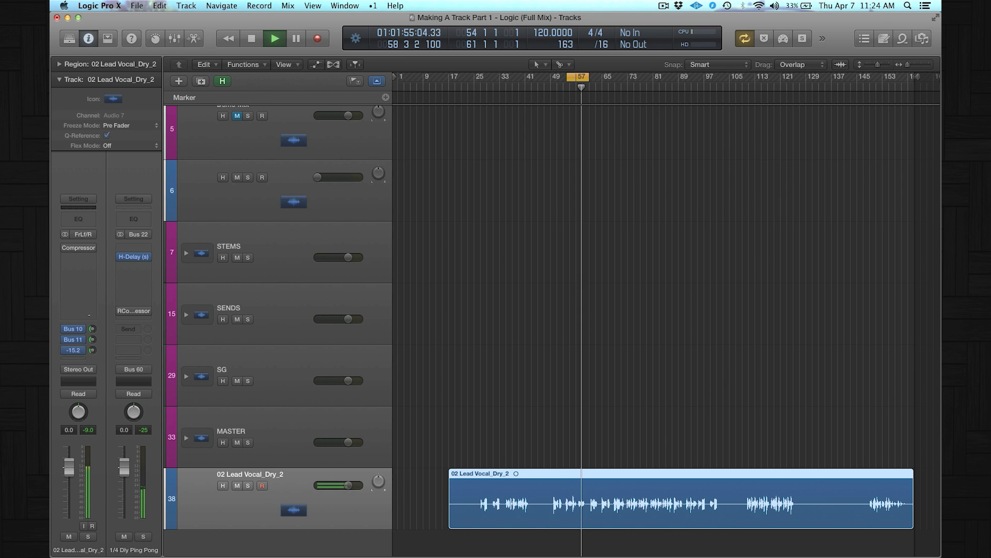
{"action": "key", "text": "space"}
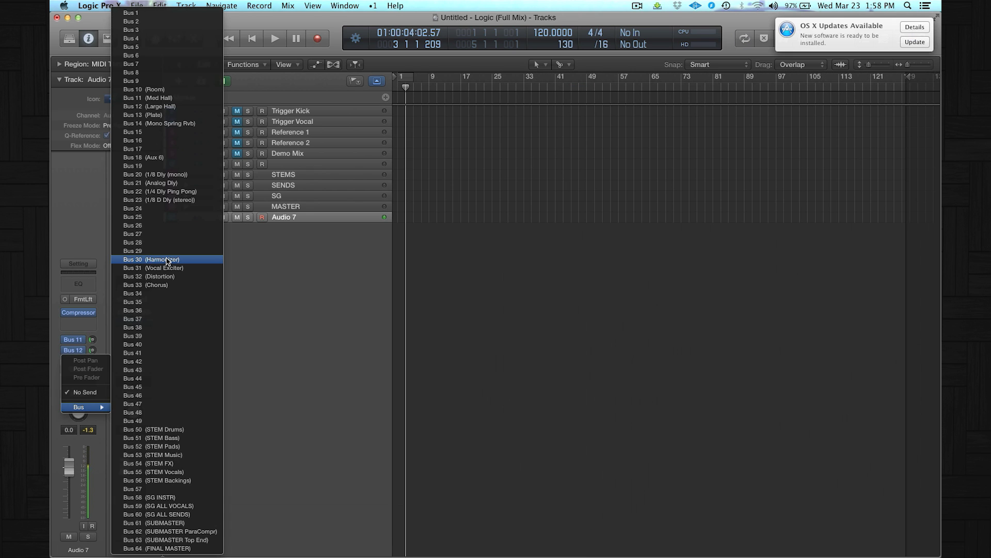
Step: Dismiss the bus list, show the mixer and review the channel strips from the effect sends through the stems to the master
{"action": "left_click", "coordinate": [484, 314]}
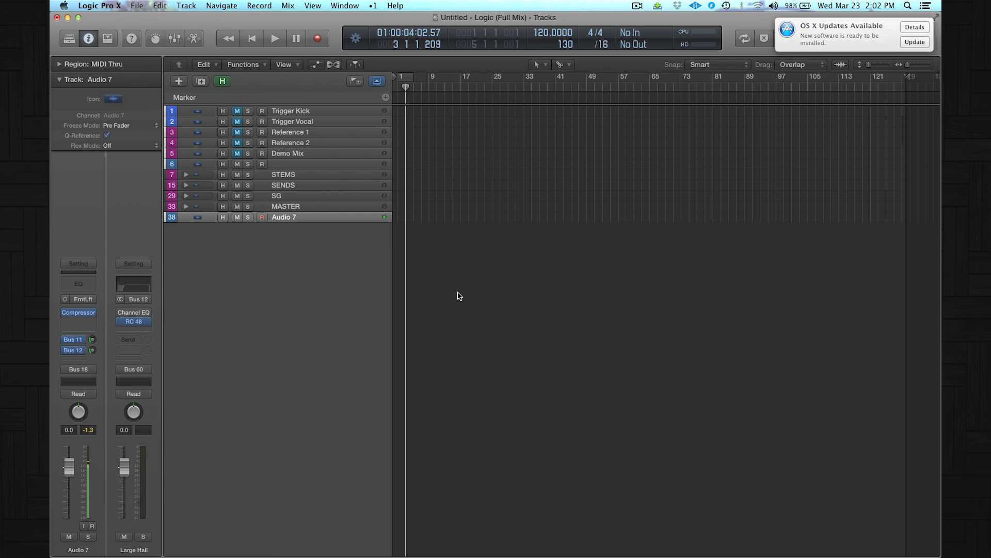
{"action": "key", "text": "x"}
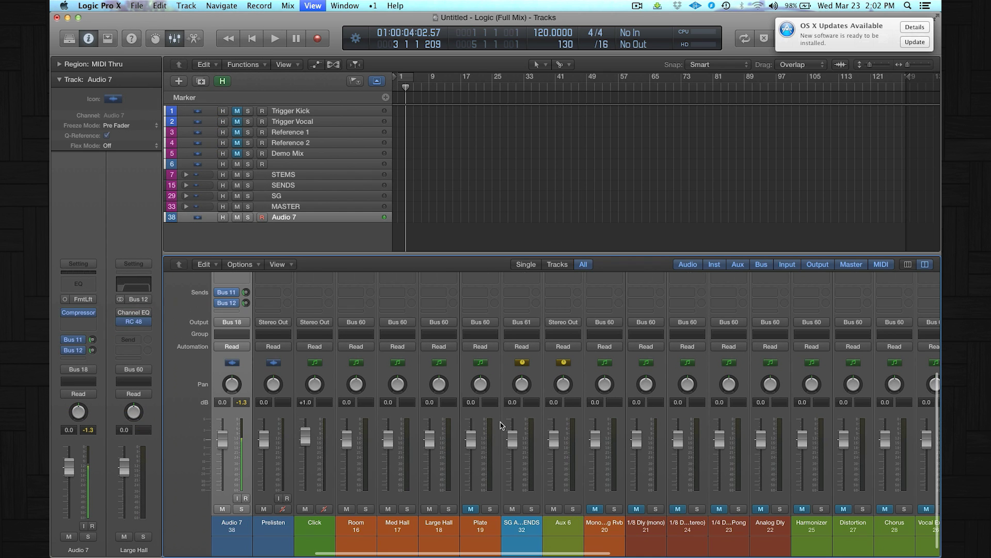
{"action": "scroll", "coordinate": [496, 444], "scroll_direction": "right", "scroll_amount": 10}
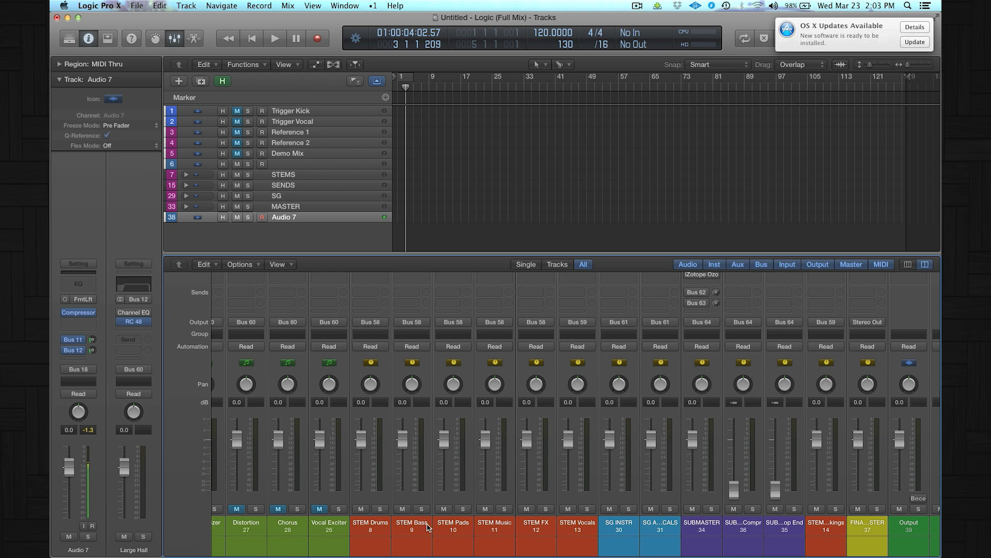
{"action": "scroll", "coordinate": [384, 530], "scroll_direction": "right", "scroll_amount": 2}
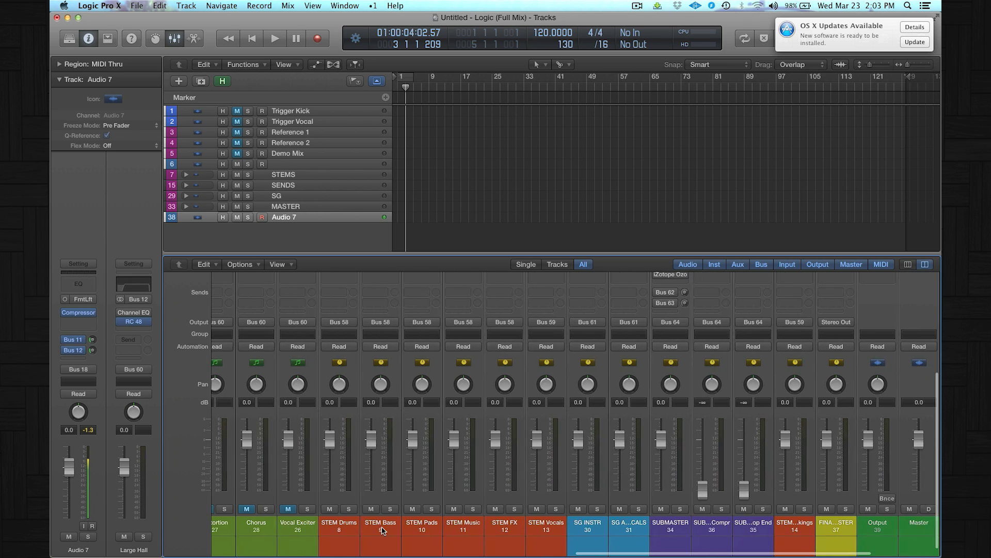
{"action": "scroll", "coordinate": [383, 530], "scroll_direction": "right", "scroll_amount": 3}
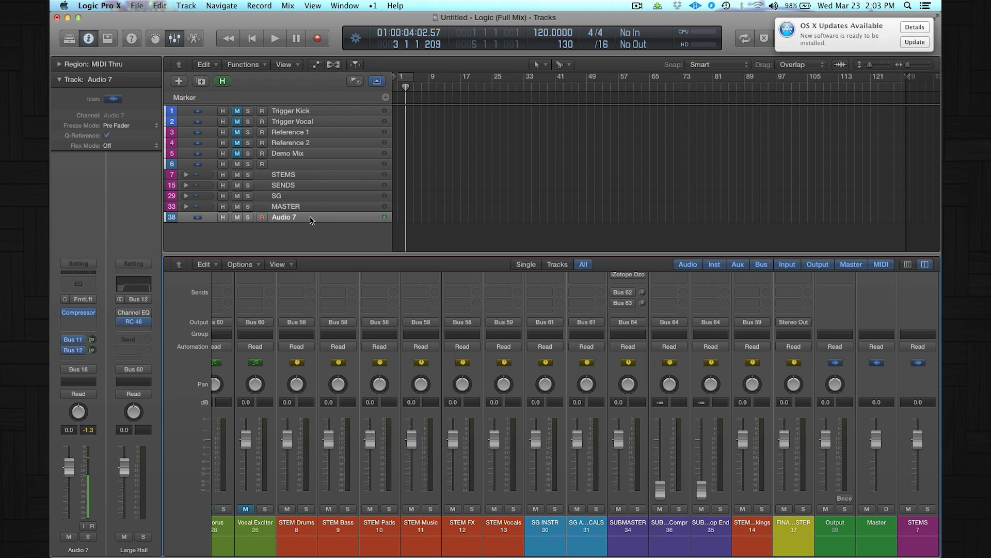
Step: Expand the SG, STEMS and SENDS track stacks to review their contents, then collapse SENDS and STEMS
{"action": "left_click", "coordinate": [187, 196]}
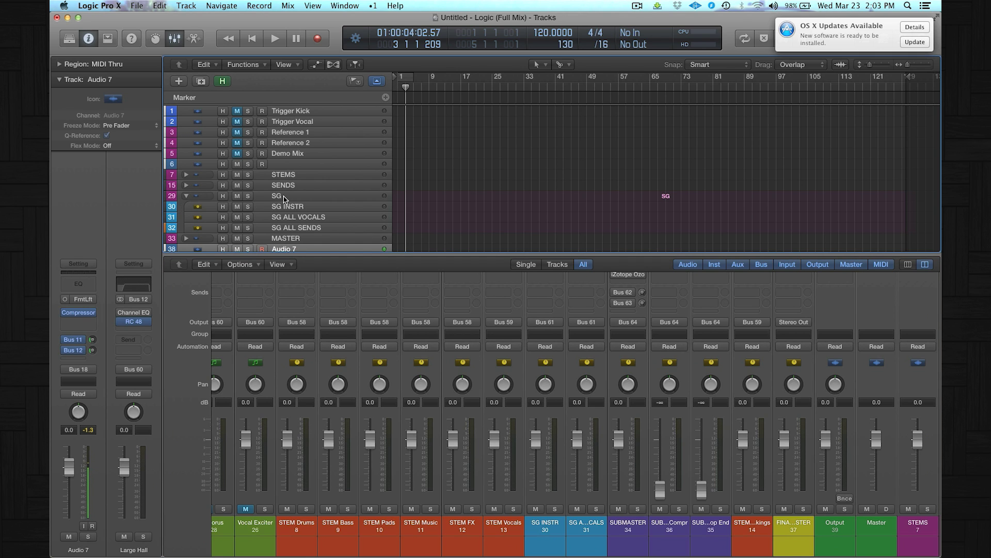
{"action": "left_click", "coordinate": [186, 174]}
{"action": "scroll", "coordinate": [292, 179], "scroll_direction": "down", "scroll_amount": 3}
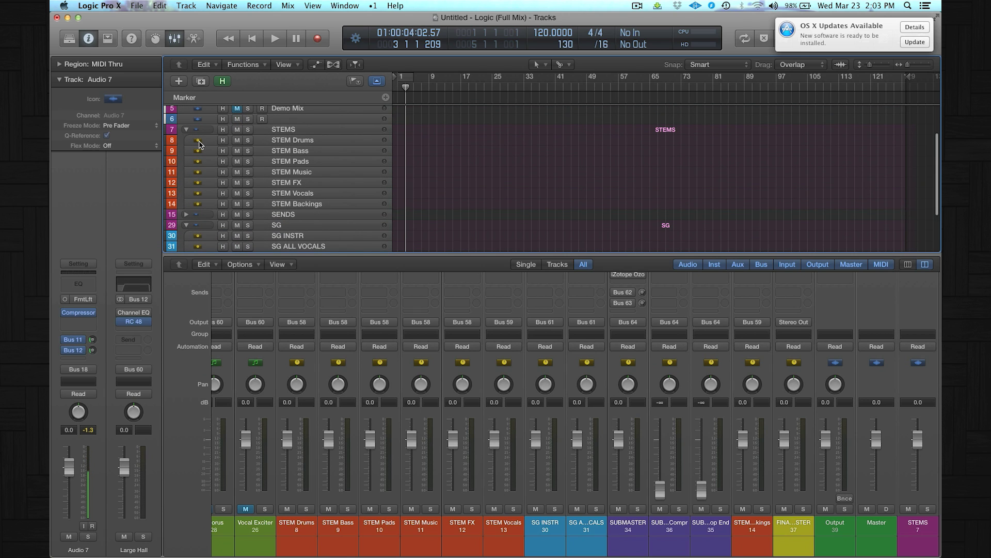
{"action": "left_click", "coordinate": [186, 214]}
{"action": "scroll", "coordinate": [249, 192], "scroll_direction": "down", "scroll_amount": 3}
{"action": "scroll", "coordinate": [216, 186], "scroll_direction": "up", "scroll_amount": 1}
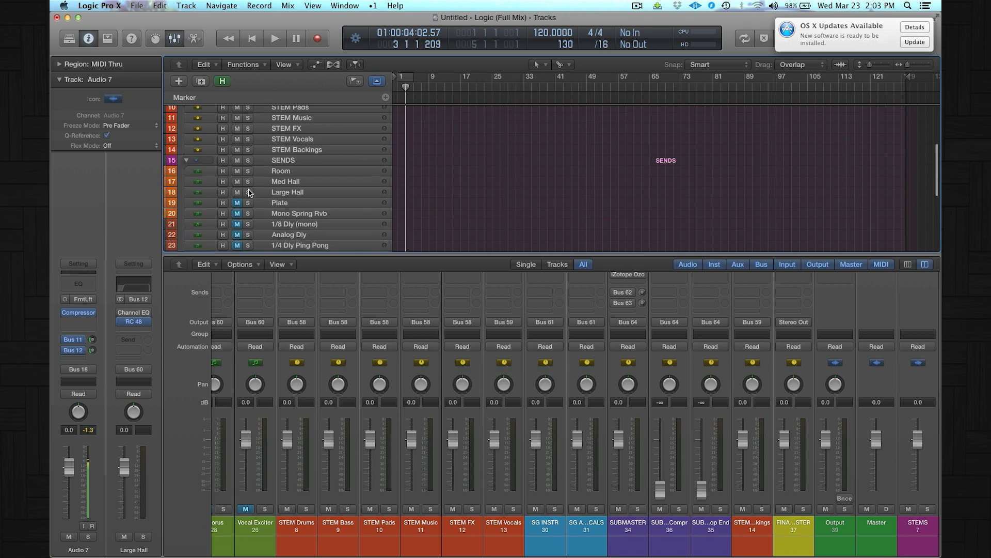
{"action": "left_click", "coordinate": [185, 178]}
{"action": "scroll", "coordinate": [185, 182], "scroll_direction": "up", "scroll_amount": 2}
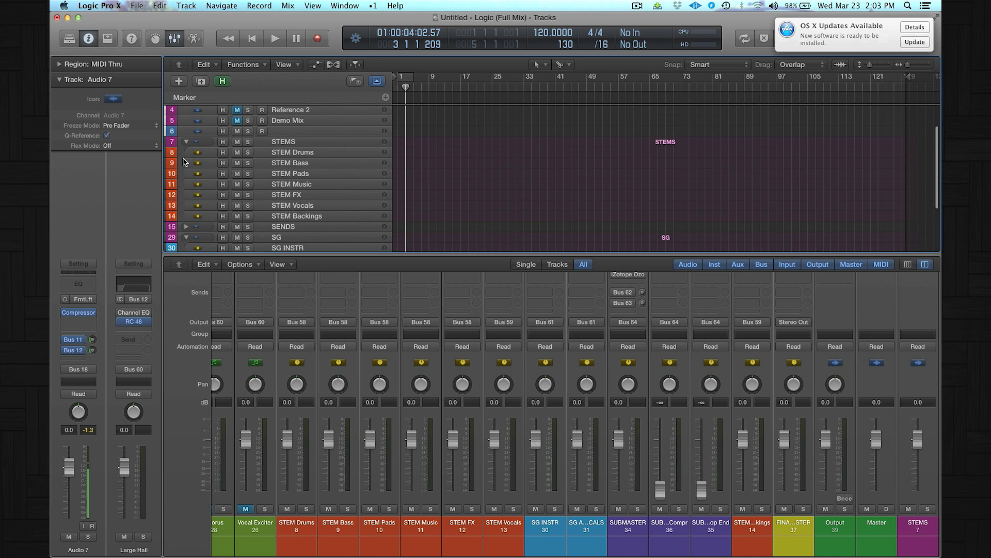
{"action": "left_click", "coordinate": [186, 144]}
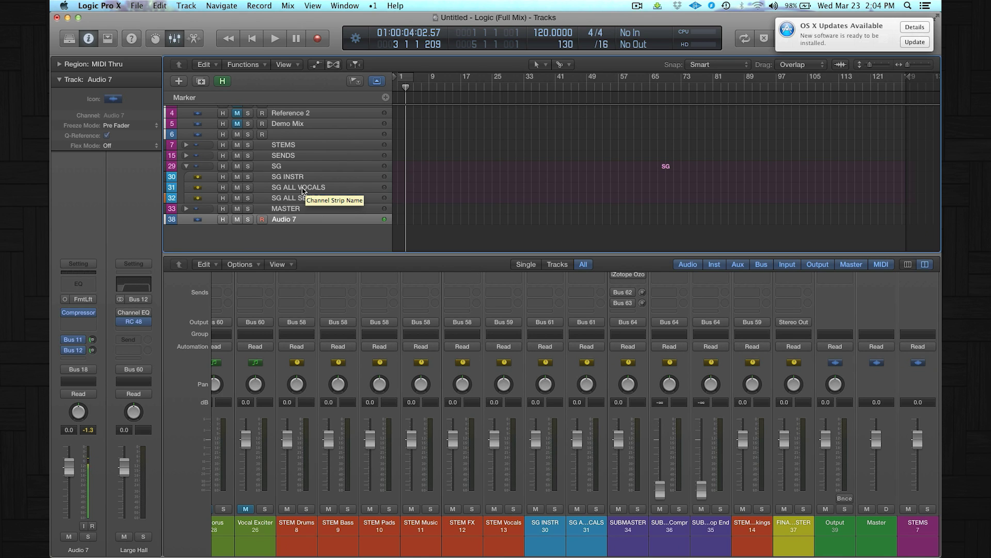
Step: Select the SG ALL VOCALS track, then expand the MASTER stack and select SUBMASTER to inspect their output routing
{"action": "left_click", "coordinate": [302, 190]}
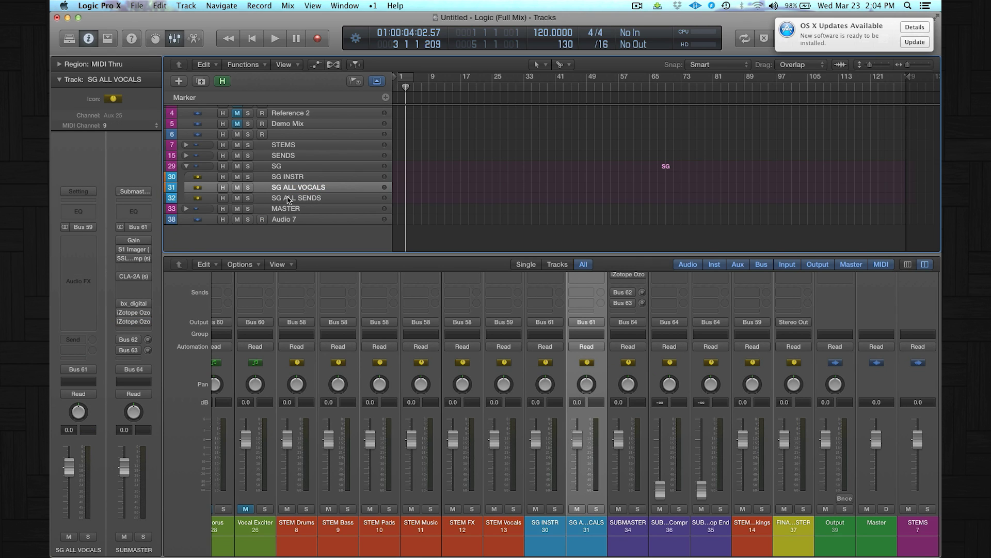
{"action": "left_click", "coordinate": [187, 209]}
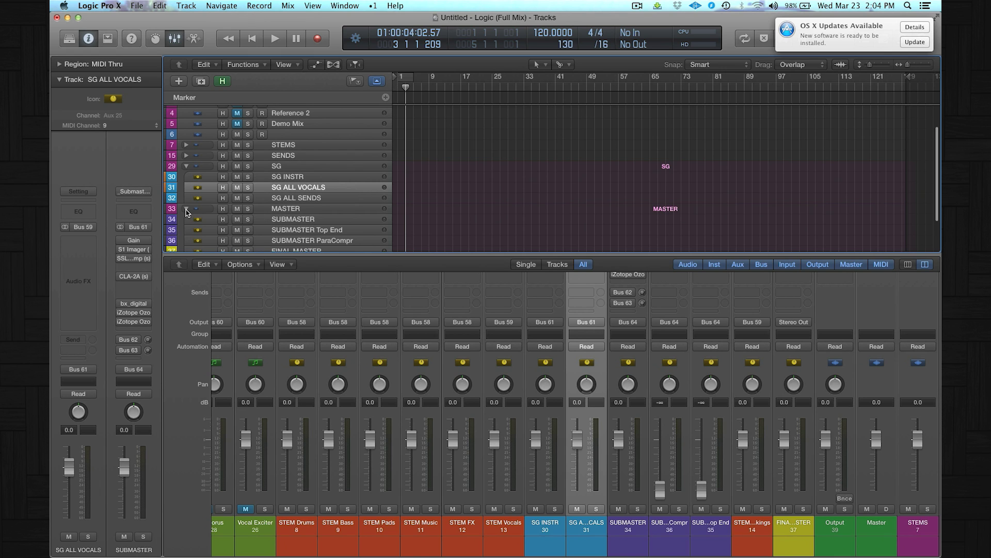
{"action": "left_click", "coordinate": [283, 222]}
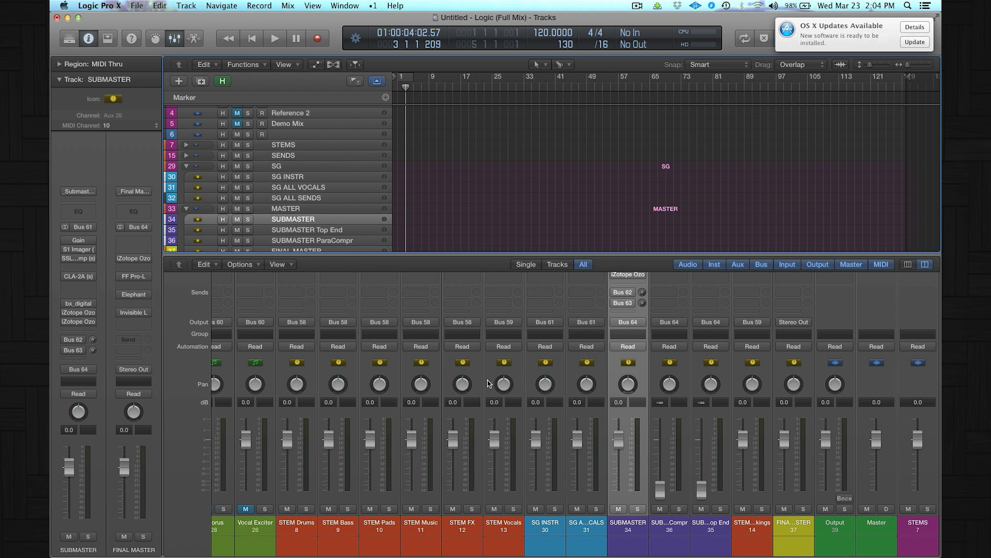
Step: Examine the SUBMASTER channel's inserts, sends and output in the mixer, and the FINAL MASTER channel it feeds
{"action": "scroll", "coordinate": [618, 496], "scroll_direction": "up", "scroll_amount": 3}
{"action": "scroll", "coordinate": [617, 496], "scroll_direction": "up", "scroll_amount": 3}
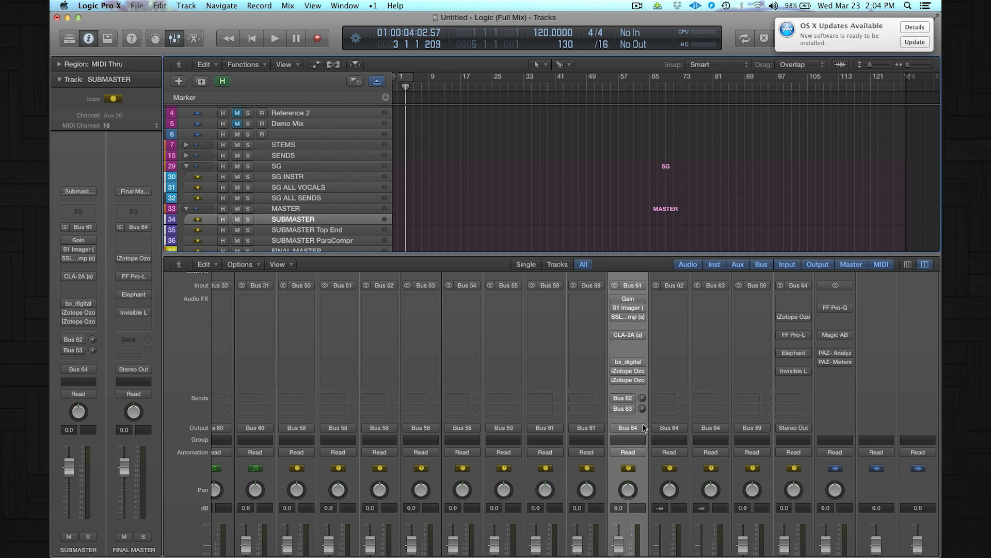
{"action": "scroll", "coordinate": [637, 481], "scroll_direction": "down", "scroll_amount": 5}
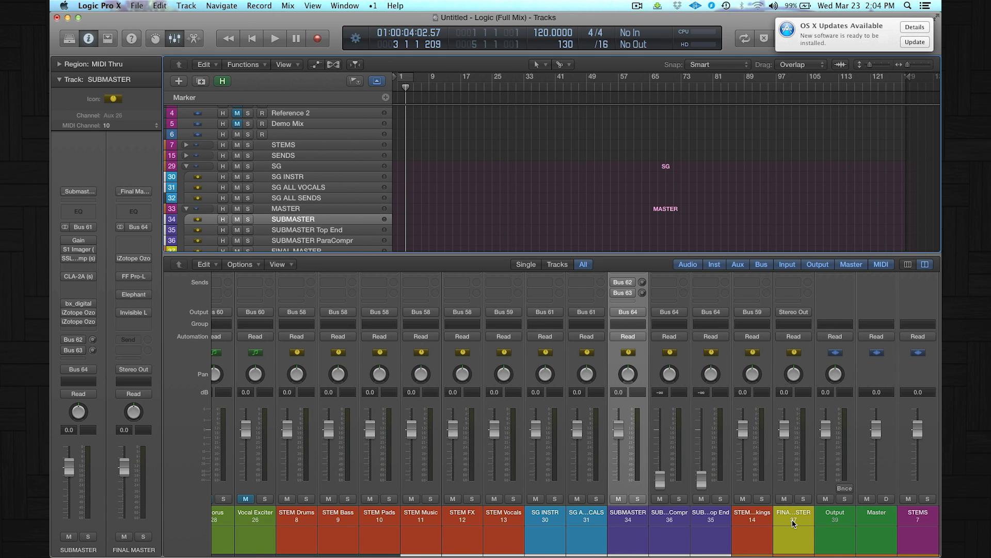
{"action": "scroll", "coordinate": [792, 519], "scroll_direction": "up", "scroll_amount": 1}
{"action": "scroll", "coordinate": [792, 519], "scroll_direction": "down", "scroll_amount": 1}
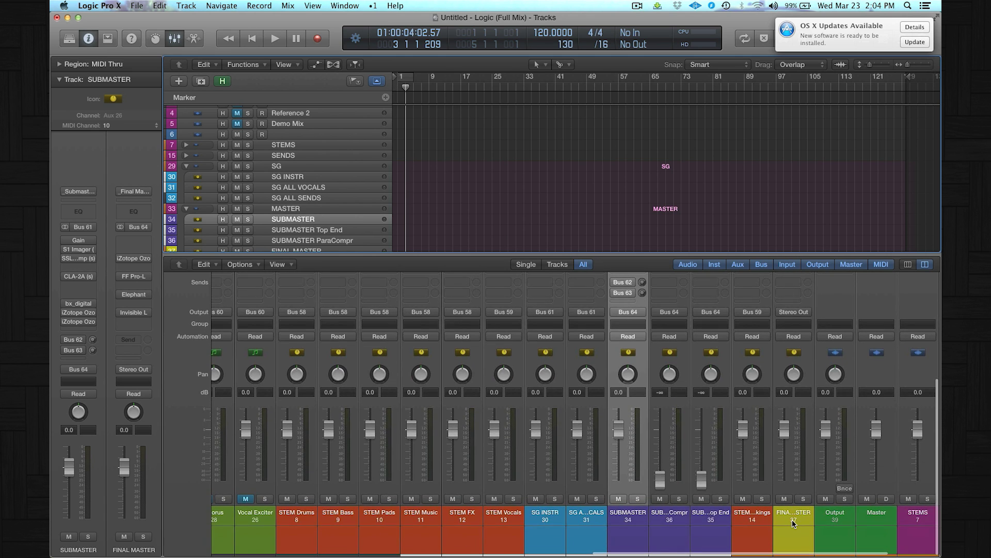
Step: Examine the insert plug-ins on the FINAL MASTER and Output channels, then open the Output channel's FF Pro-Q
{"action": "scroll", "coordinate": [792, 520], "scroll_direction": "up", "scroll_amount": 5}
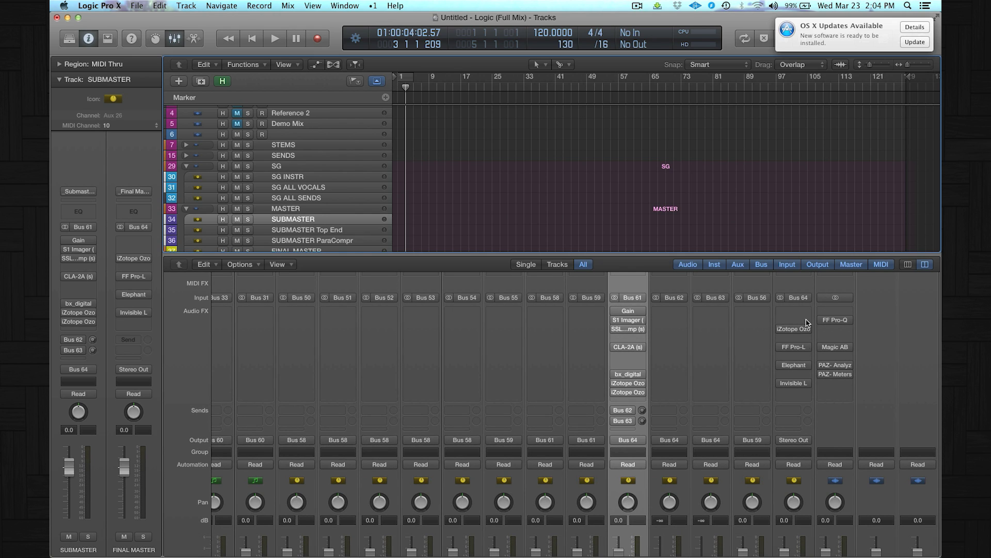
{"action": "mouse_move", "coordinate": [806, 349]}
{"action": "mouse_move", "coordinate": [797, 328]}
{"action": "scroll", "coordinate": [838, 416], "scroll_direction": "down", "scroll_amount": 5}
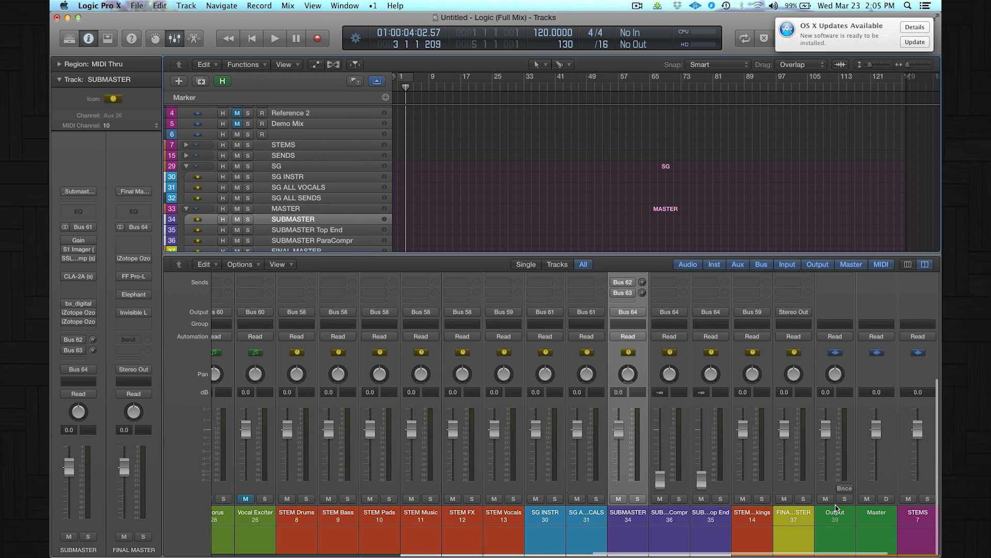
{"action": "scroll", "coordinate": [837, 509], "scroll_direction": "up", "scroll_amount": 5}
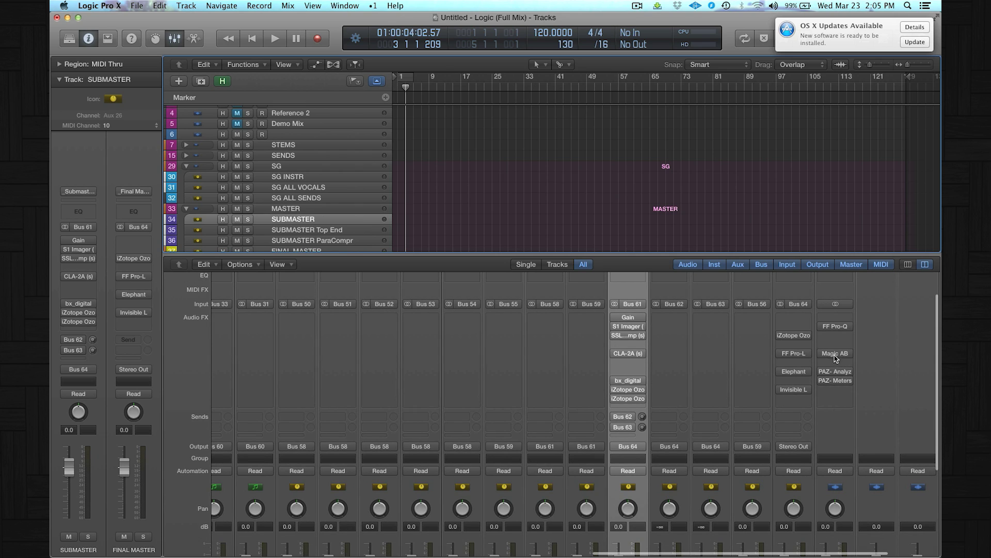
{"action": "mouse_move", "coordinate": [836, 327]}
{"action": "left_click", "coordinate": [836, 328]}
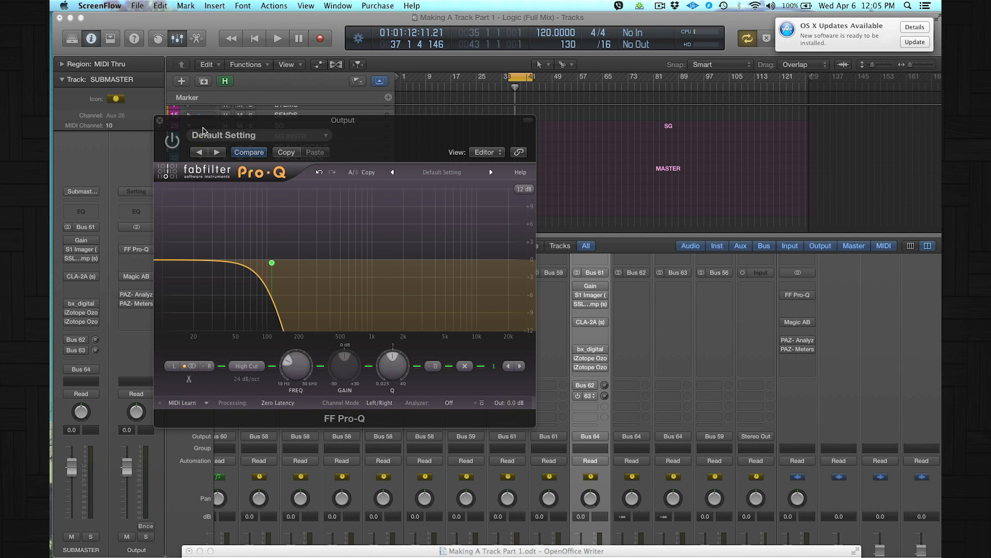
Step: Switch to Finder, browse the Dance and ADM folders in Reference Tracks, and add 03 Bridges.mp3 from ADM to the Reference 1 track
{"action": "key", "text": "super+Tab"}
{"action": "key", "text": "super+Tab"}
{"action": "key", "text": "super+Tab"}
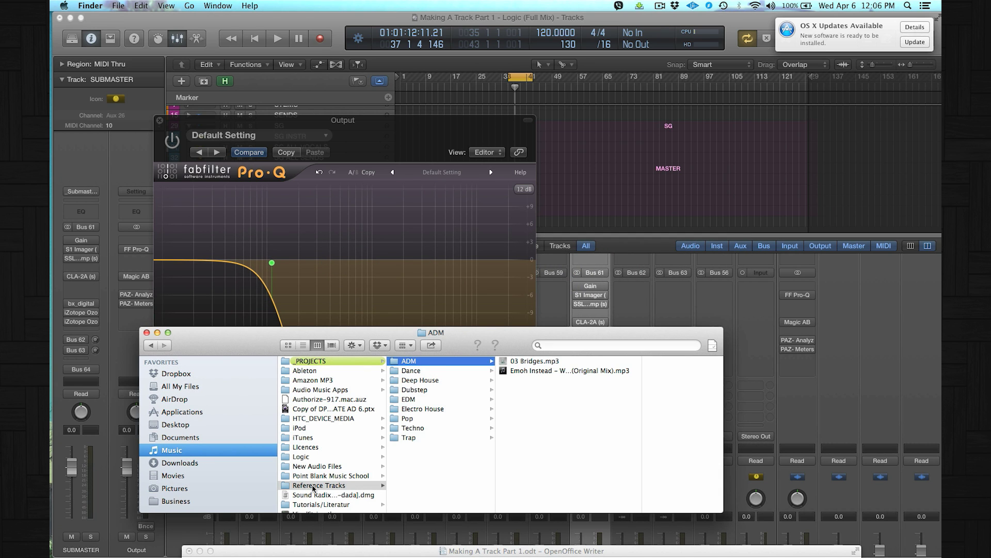
{"action": "left_click", "coordinate": [411, 372]}
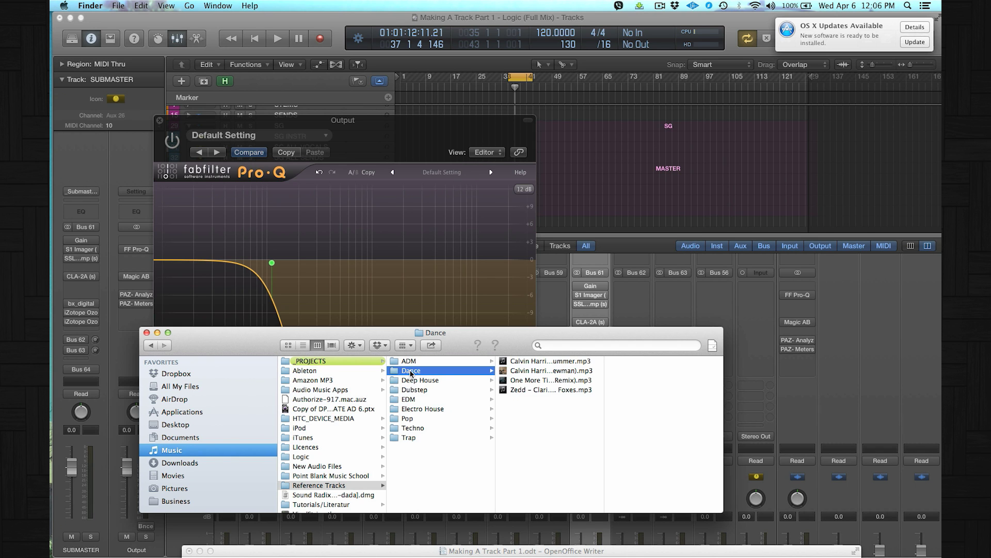
{"action": "key", "text": "Down"}
{"action": "key", "text": "Up"}
{"action": "key", "text": "Up"}
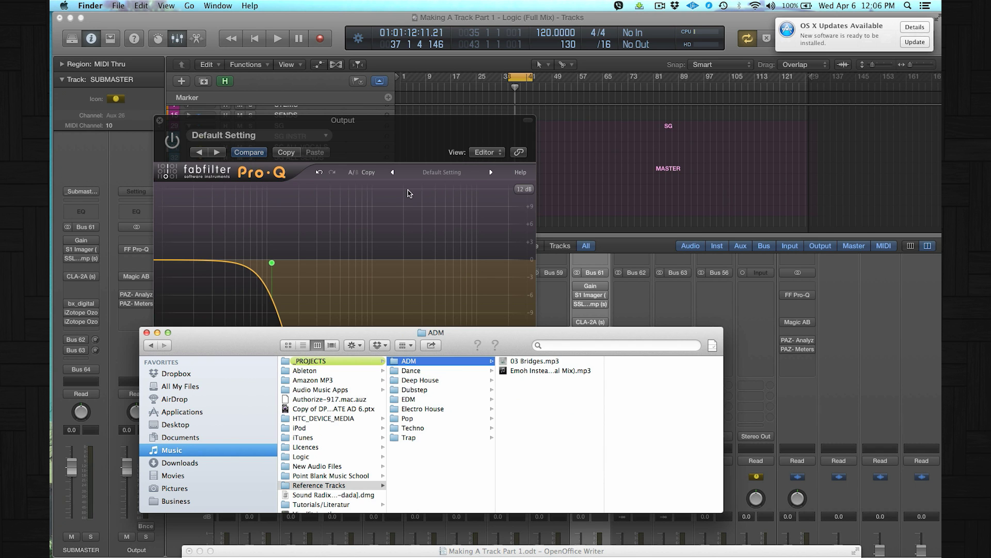
{"action": "left_click_drag", "start_coordinate": [354, 128], "coordinate": [226, 277]}
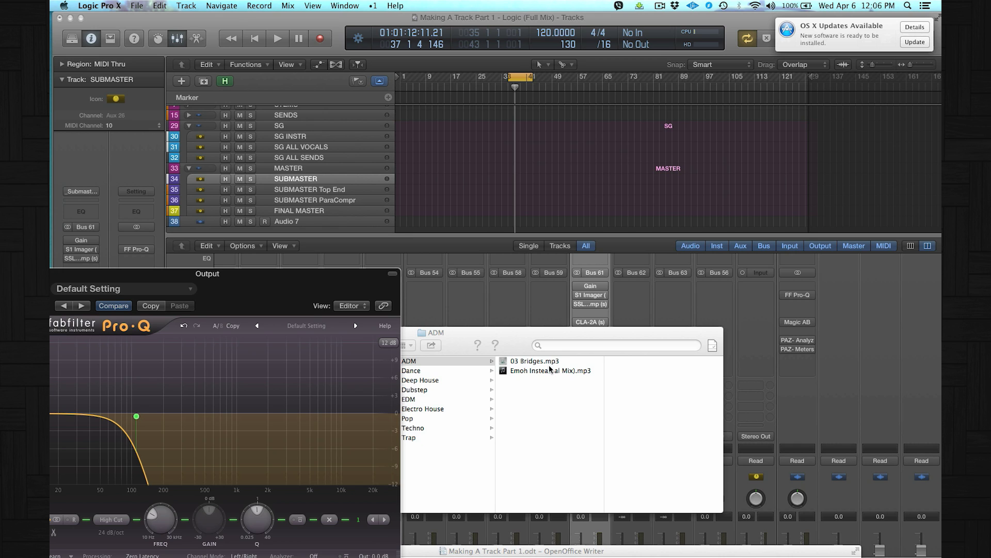
{"action": "left_click_drag", "start_coordinate": [524, 256], "coordinate": [440, 131]}
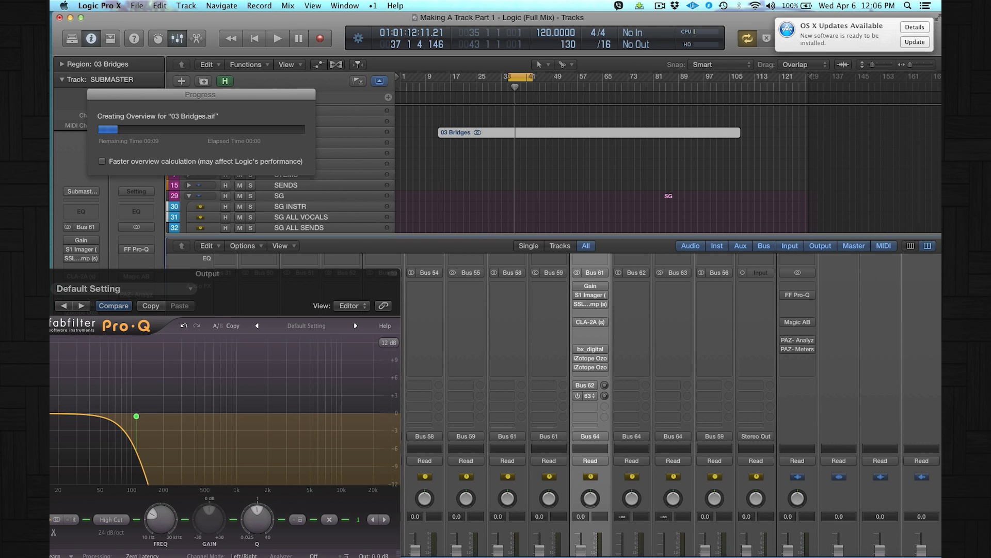
Step: Add Flybear - The Hook (MSTR_4416) V4.wav from Finder as a new audio track below Audio 7
{"action": "left_click", "coordinate": [753, 544]}
{"action": "left_click_drag", "start_coordinate": [471, 133], "coordinate": [482, 239]}
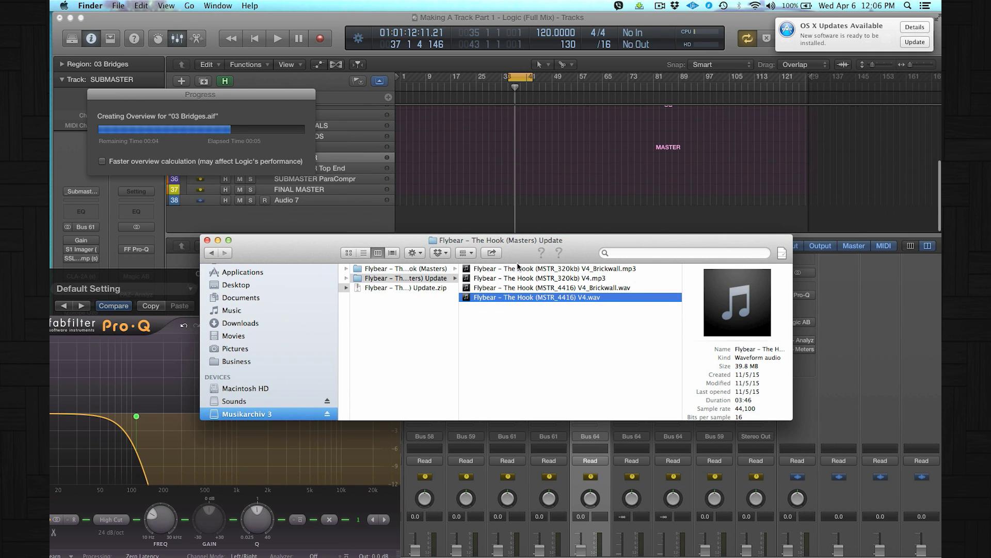
{"action": "left_click_drag", "start_coordinate": [516, 297], "coordinate": [493, 216]}
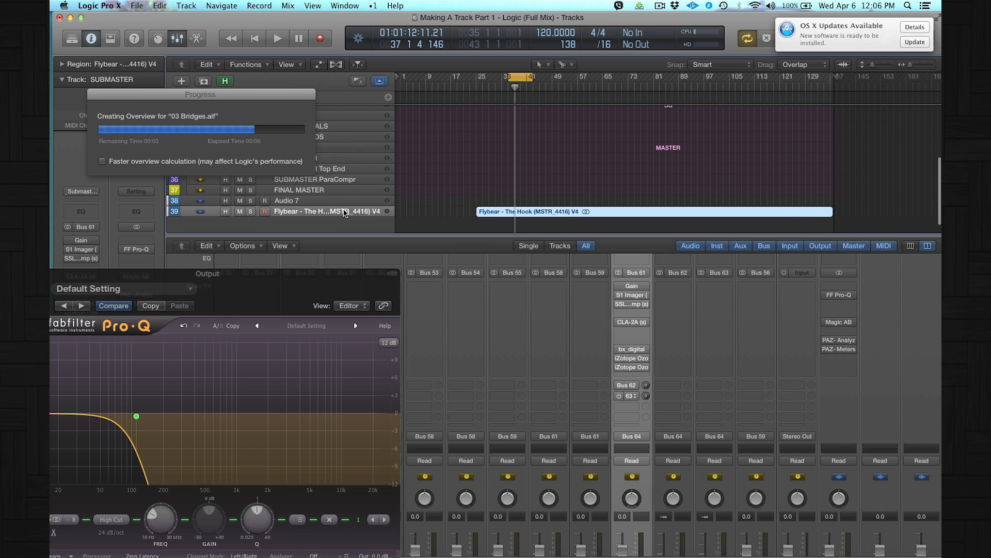
Step: Close the Pro-Q window and route the Flybear track's output to Bus 61 (SUBMASTER)
{"action": "left_click_drag", "start_coordinate": [185, 285], "coordinate": [346, 279]}
{"action": "left_click", "coordinate": [275, 275]}
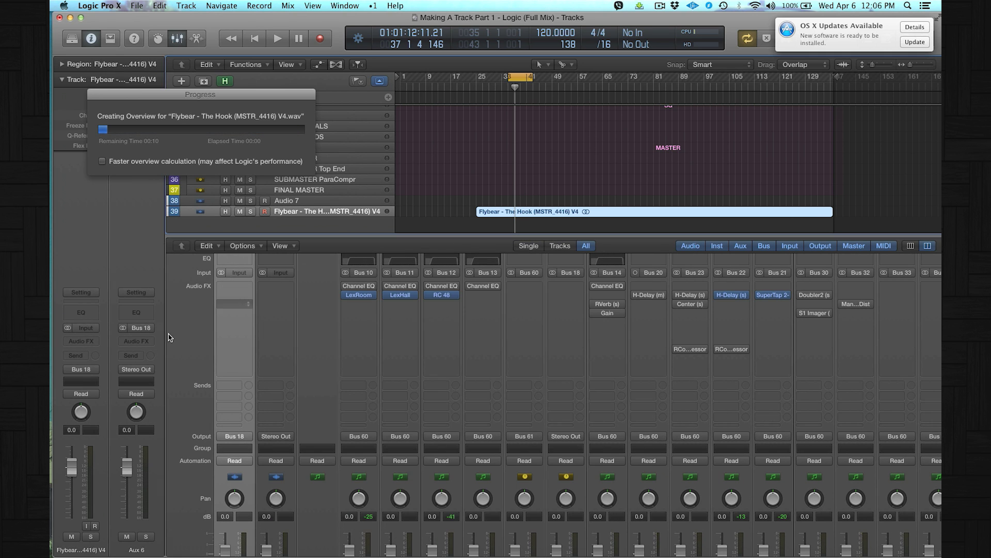
{"action": "left_click", "coordinate": [81, 369]}
{"action": "mouse_move", "coordinate": [93, 412]}
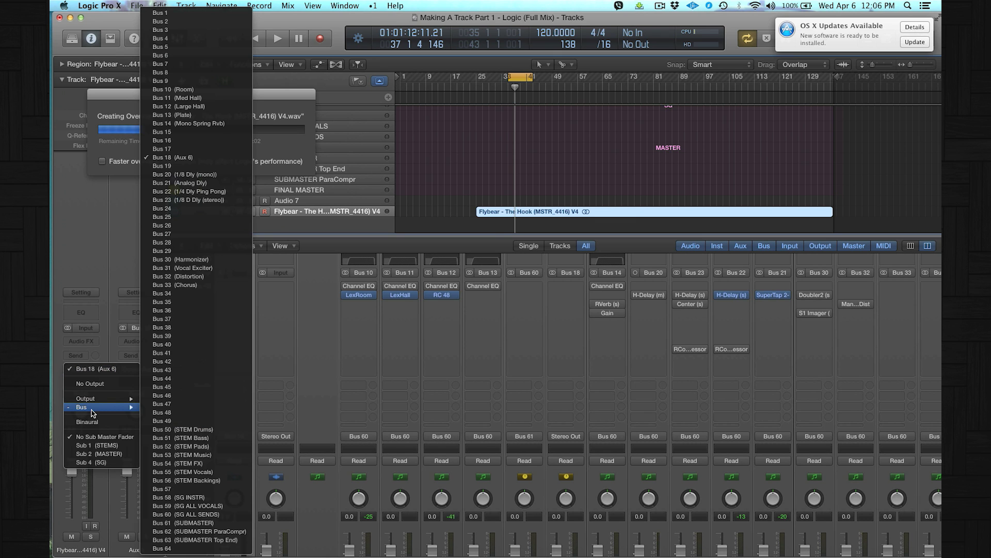
{"action": "left_click", "coordinate": [196, 522]}
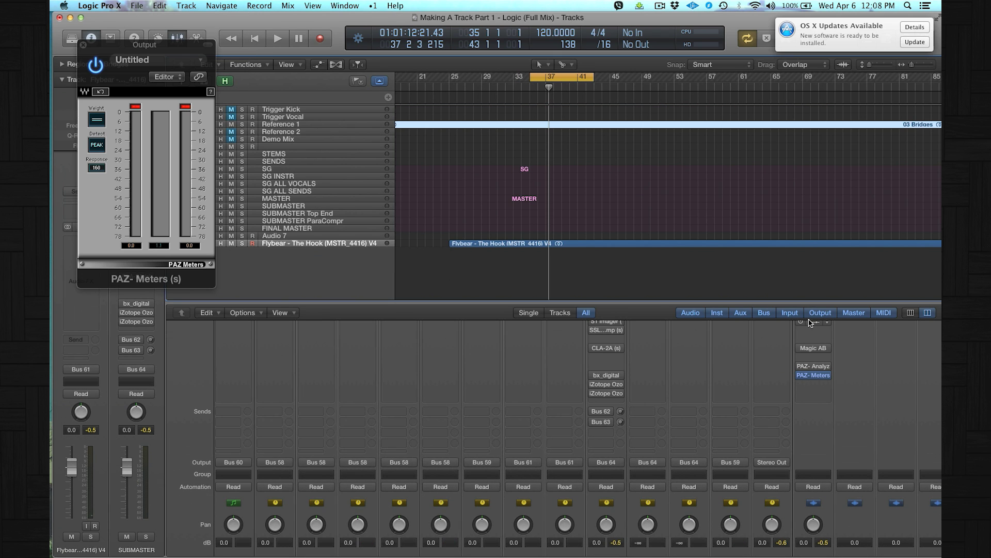
Step: Open and enable Pro-Q on the Output channel and set its high cut to about 120 Hz while playing Reference 1 soloed
{"action": "left_click", "coordinate": [814, 321]}
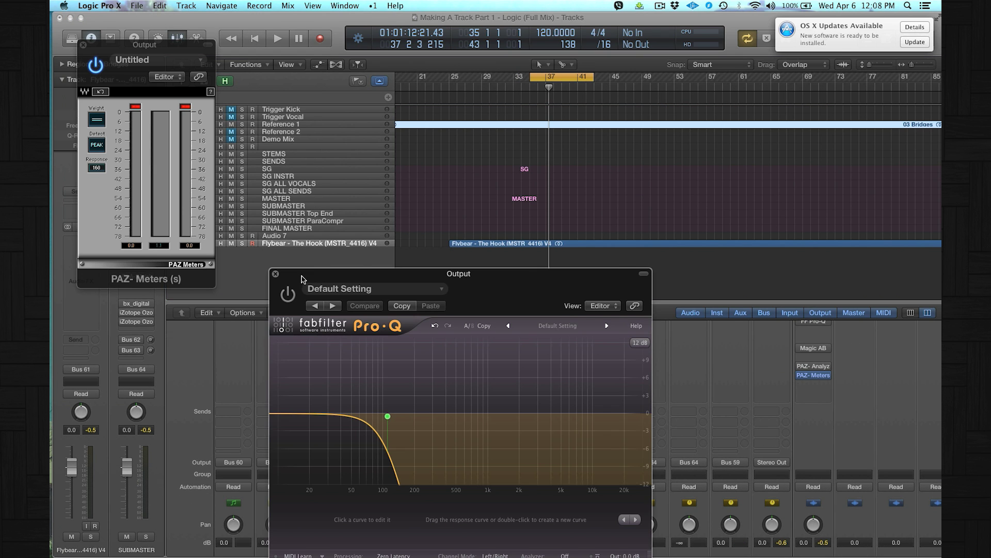
{"action": "left_click_drag", "start_coordinate": [302, 275], "coordinate": [554, 238]}
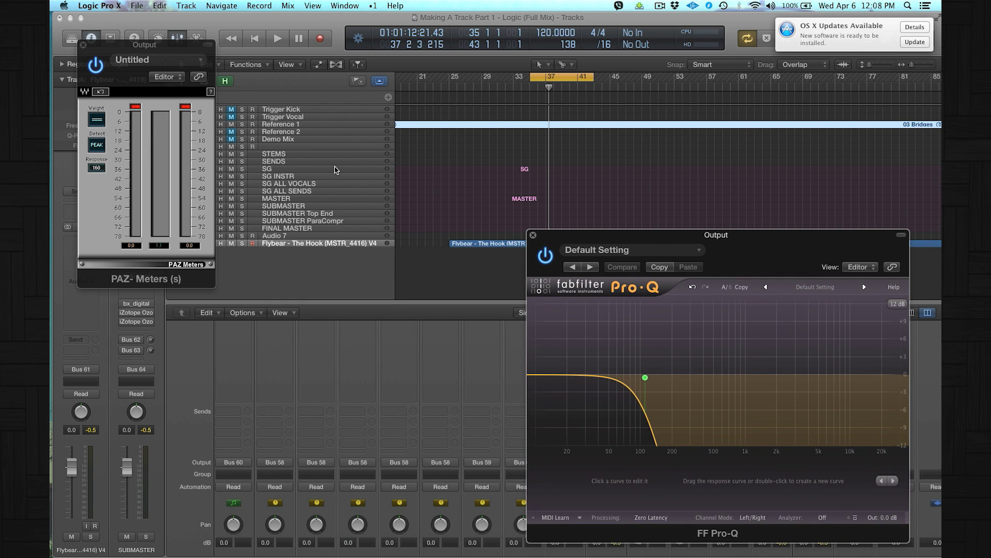
{"action": "left_click", "coordinate": [242, 124]}
{"action": "key", "text": "space"}
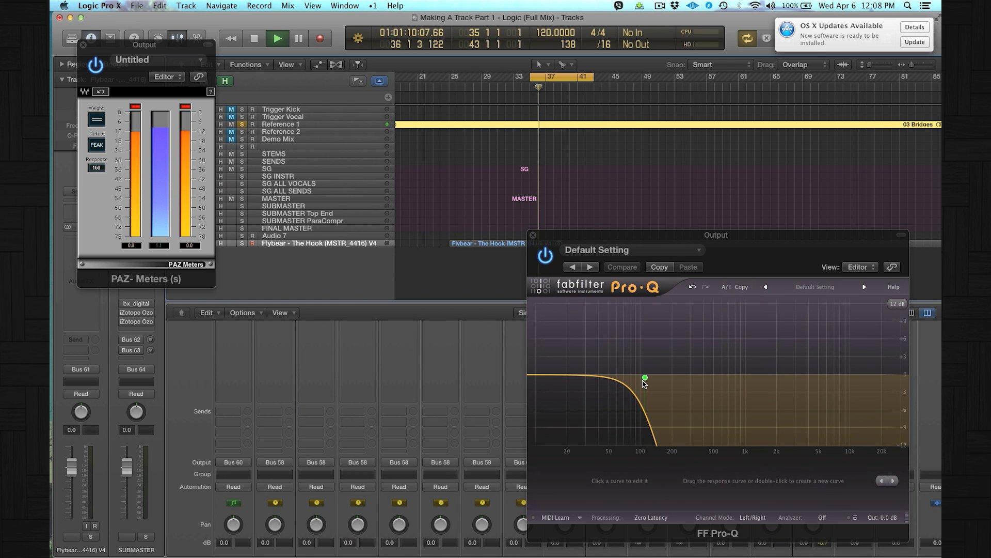
{"action": "left_click_drag", "start_coordinate": [645, 378], "coordinate": [649, 377]}
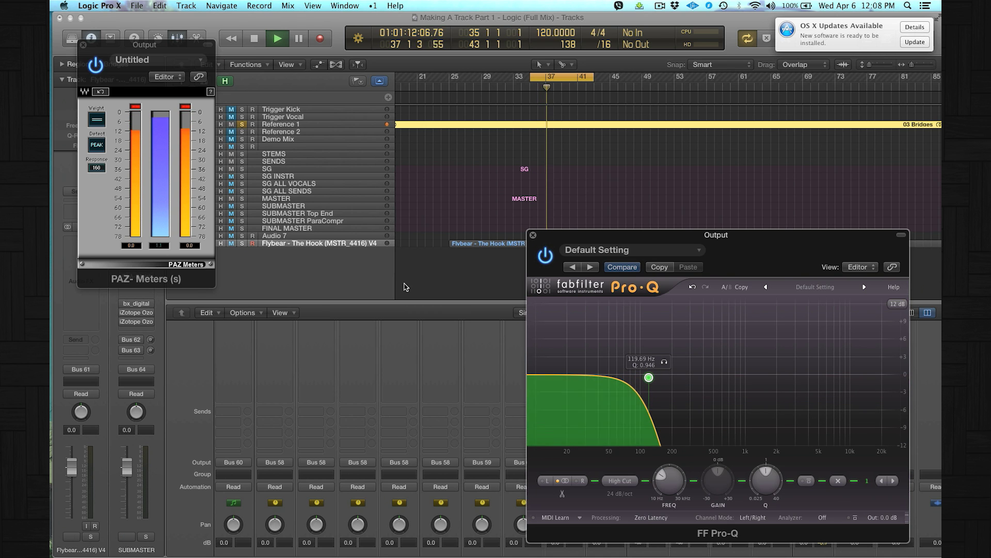
{"action": "key", "text": "space"}
Step: Solo the Flybear track instead of Reference 1 and raise Pro-Q's high cut to about 1770 Hz during playback
{"action": "left_click", "coordinate": [242, 243]}
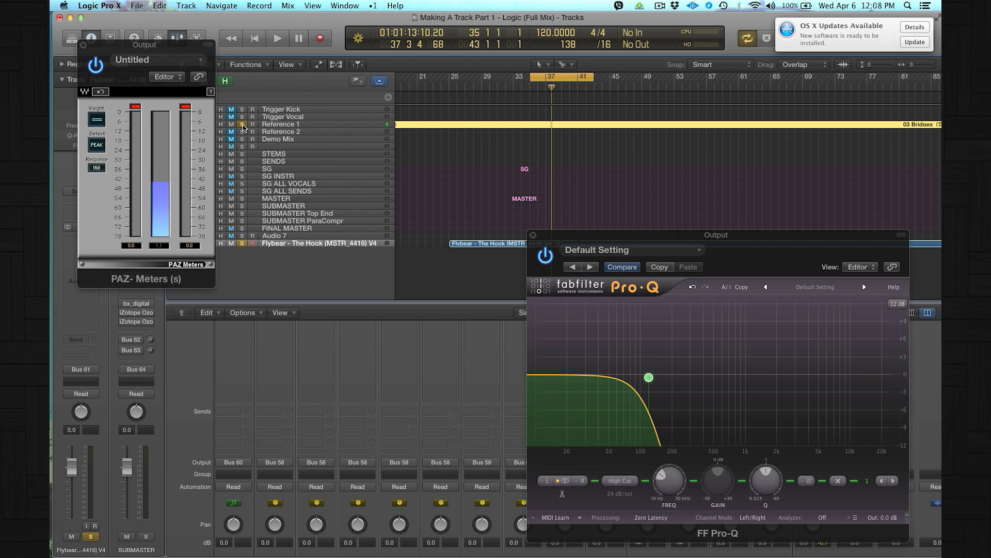
{"action": "left_click", "coordinate": [242, 124]}
{"action": "key", "text": "space"}
{"action": "left_click_drag", "start_coordinate": [647, 378], "coordinate": [773, 385]}
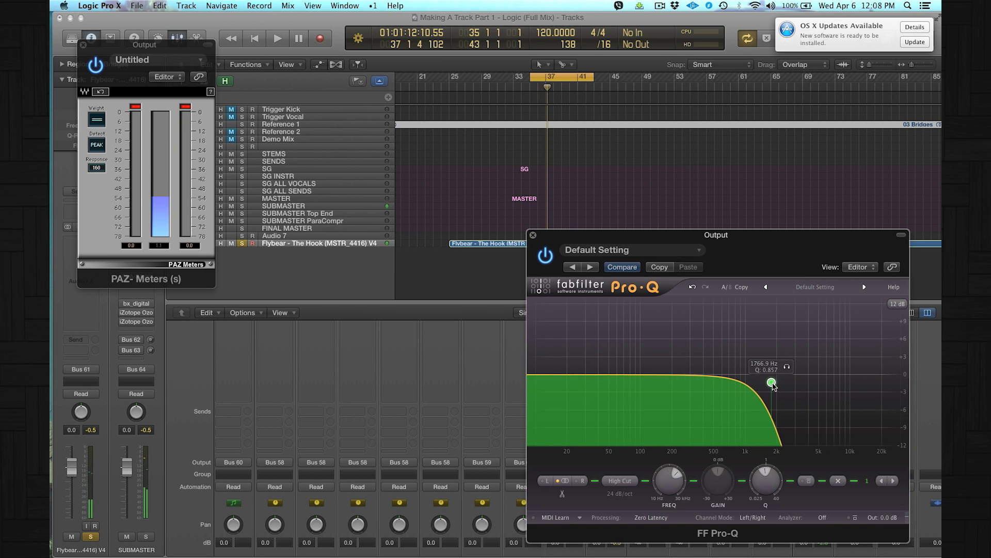
Step: Add a second Pro-Q band as a Low Cut with its frequency just above 100 Hz to isolate the midrange
{"action": "double_click", "coordinate": [592, 374]}
{"action": "left_click", "coordinate": [619, 481]}
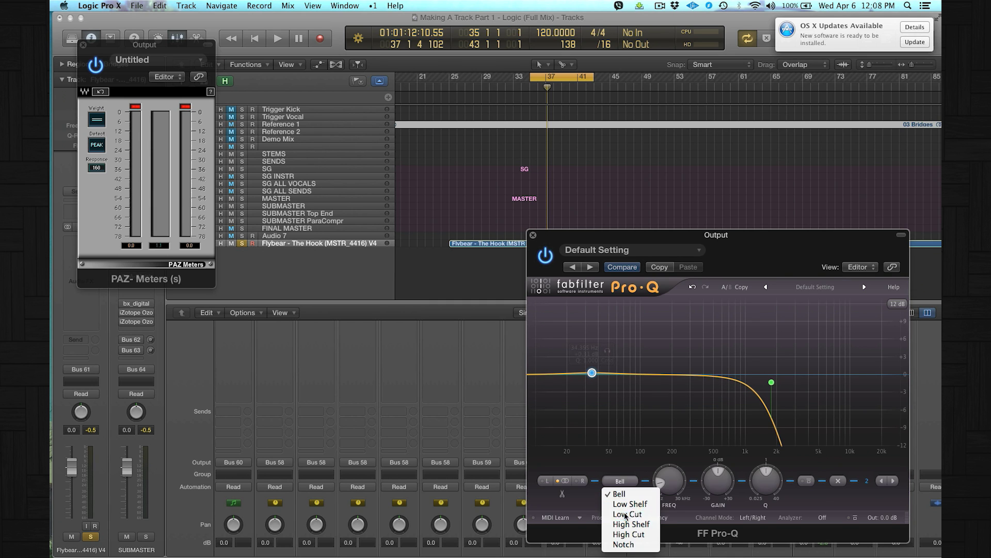
{"action": "left_click", "coordinate": [626, 514]}
{"action": "left_click_drag", "start_coordinate": [592, 373], "coordinate": [652, 378]}
Step: Compare the filtered midrange of the Flybear track and Reference 1 by soloing and playing each in turn, then unsolo the Flybear track
{"action": "key", "text": "space"}
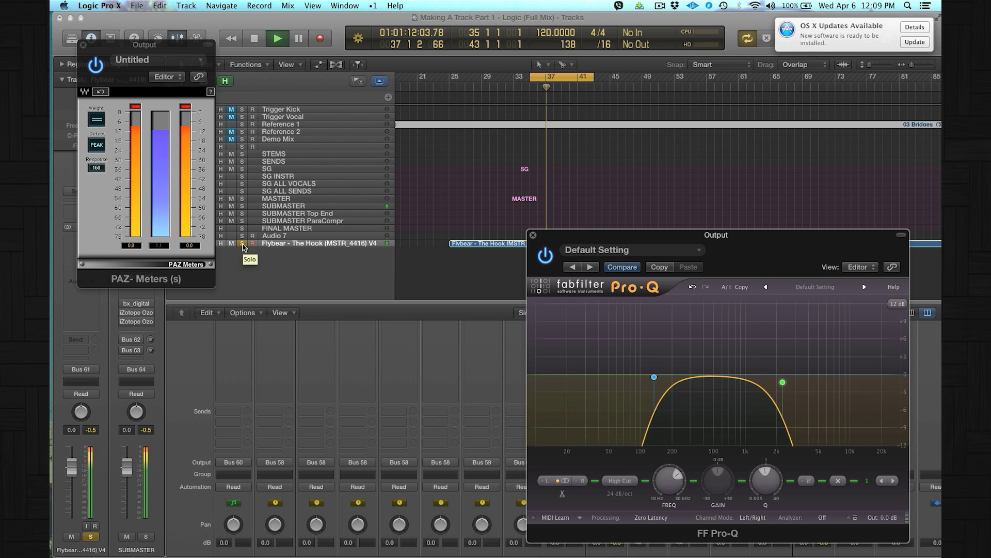
{"action": "key", "text": "space"}
{"action": "left_click", "coordinate": [243, 124], "text": "alt"}
{"action": "key", "text": "space"}
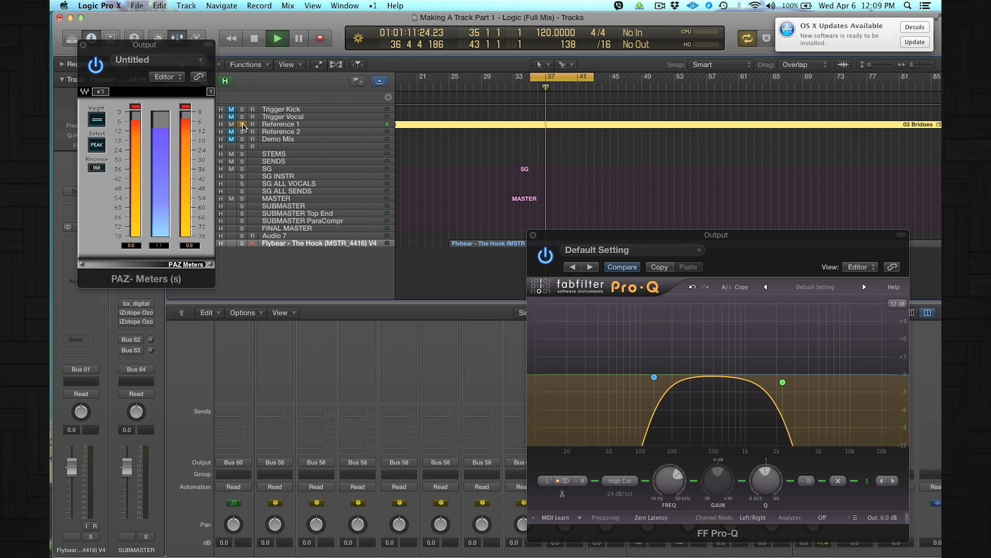
{"action": "key", "text": "space"}
{"action": "key", "text": "space"}
{"action": "left_click", "coordinate": [242, 243], "text": "alt"}
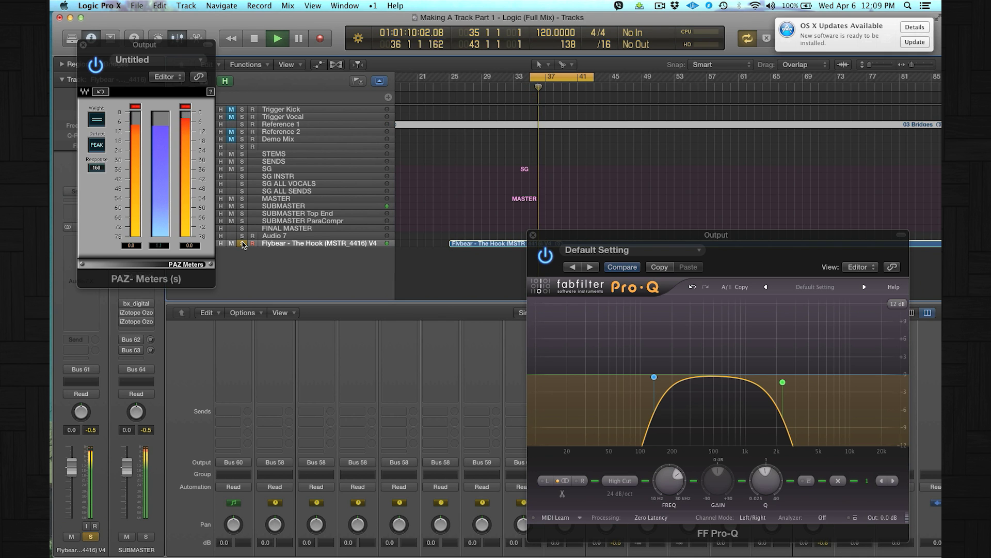
{"action": "key", "text": "space"}
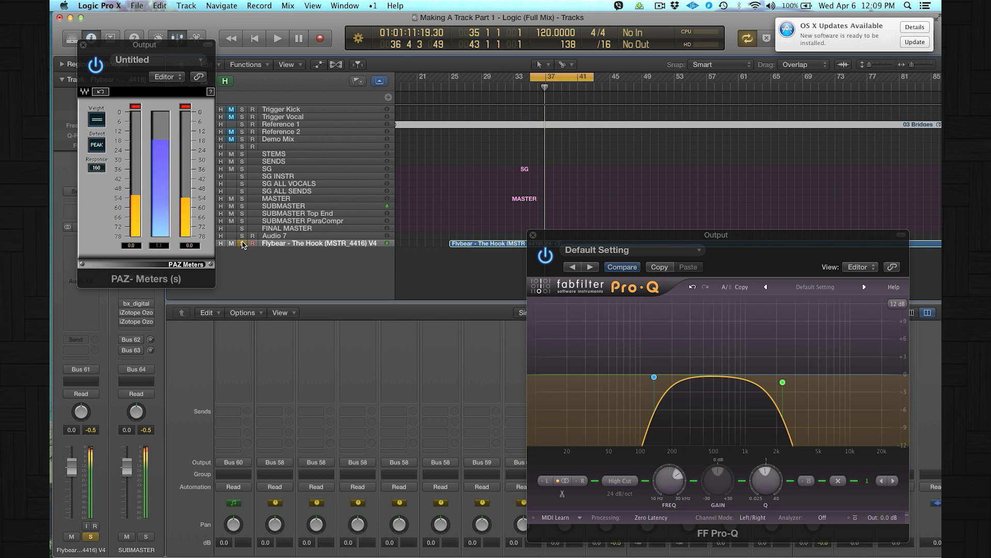
{"action": "left_click", "coordinate": [242, 244]}
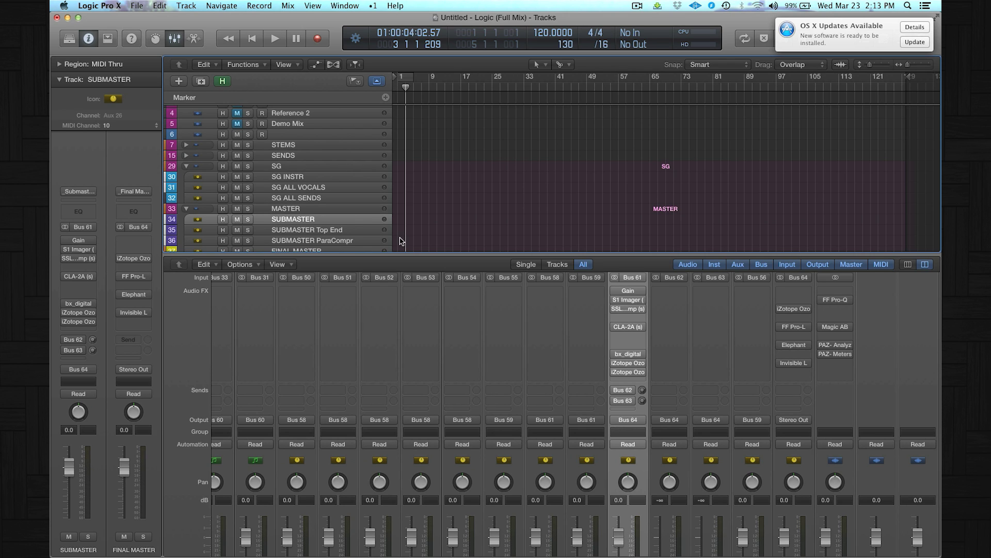
Step: Select the Audio 7 track and browse its saved channel strip settings, closing the list without loading one
{"action": "scroll", "coordinate": [325, 191], "scroll_direction": "down", "scroll_amount": 4}
{"action": "left_click", "coordinate": [305, 219]}
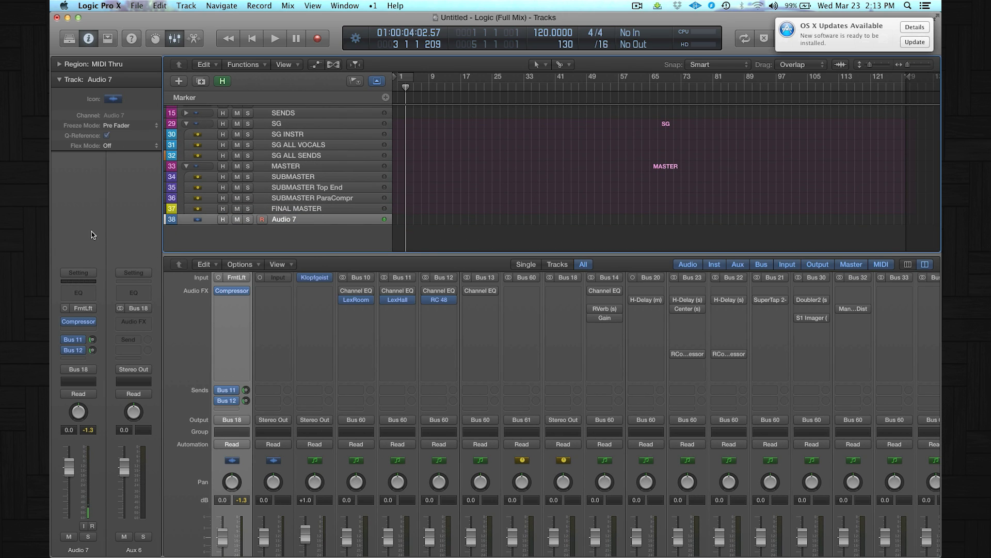
{"action": "left_click", "coordinate": [89, 272]}
{"action": "mouse_move", "coordinate": [92, 378]}
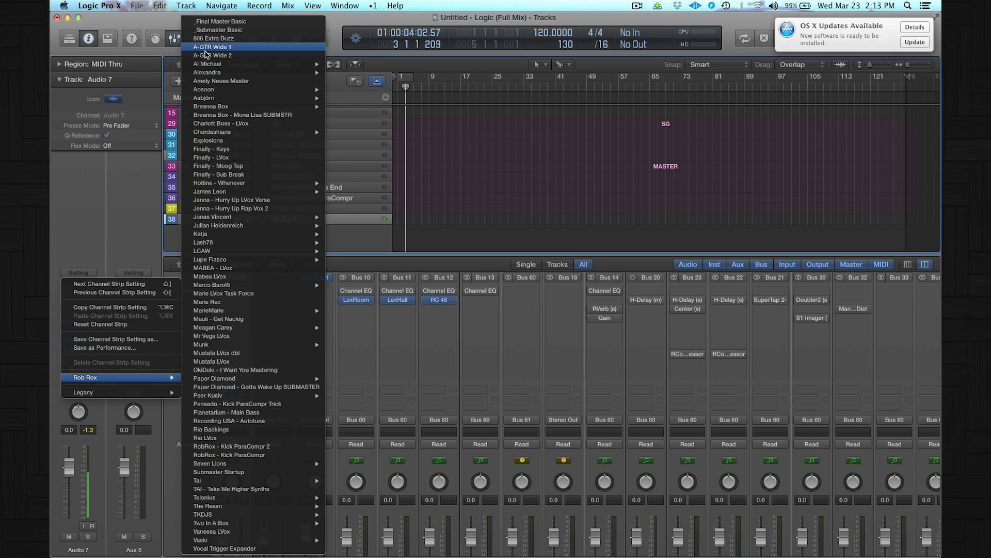
{"action": "mouse_move", "coordinate": [206, 66]}
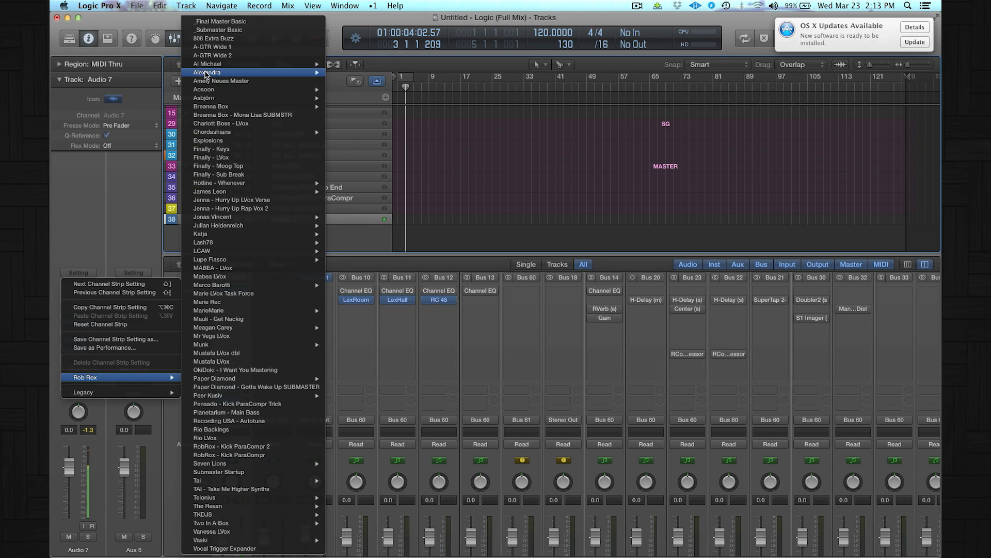
{"action": "mouse_move", "coordinate": [261, 73]}
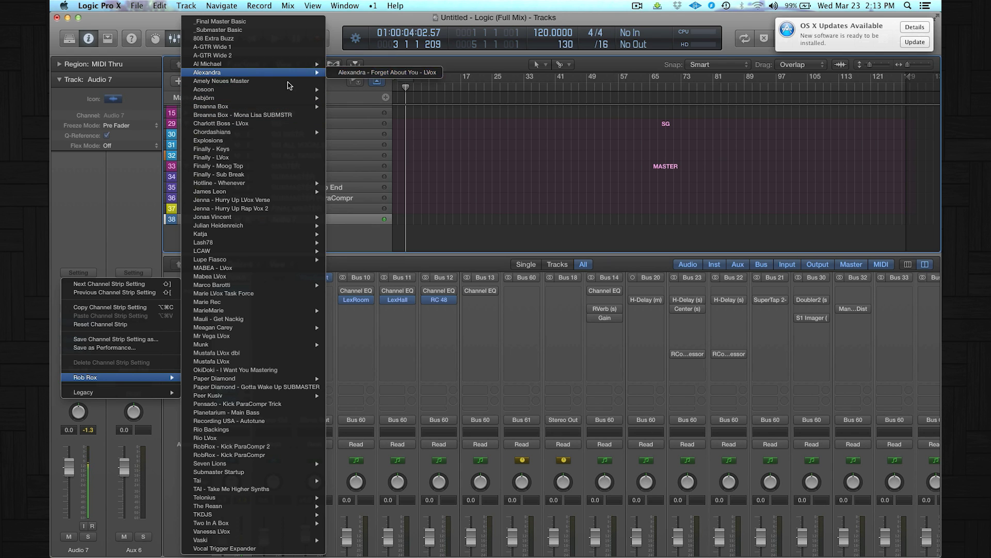
{"action": "left_click", "coordinate": [191, 291]}
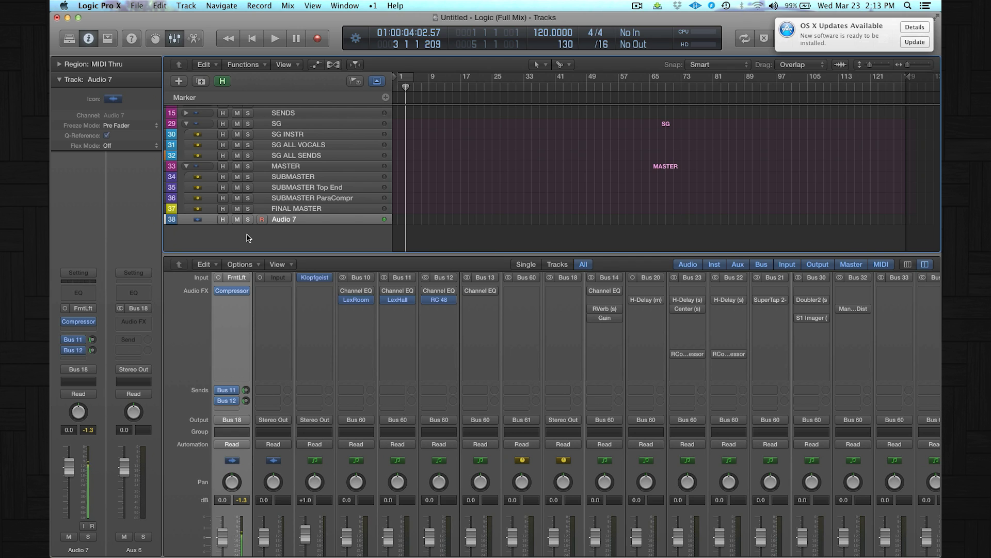
Step: Create one new Software Instrument track below Audio 7
{"action": "left_click", "coordinate": [179, 81]}
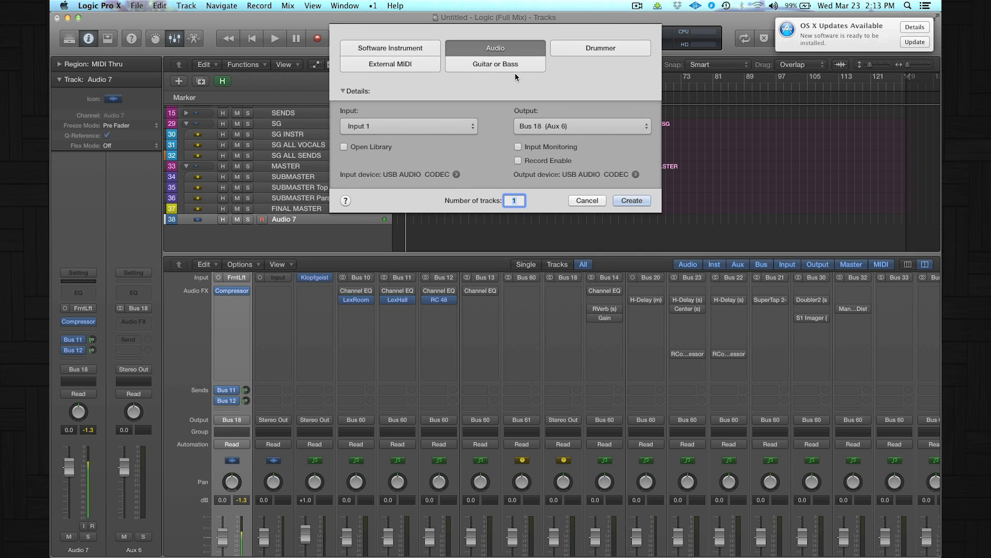
{"action": "left_click", "coordinate": [426, 49]}
{"action": "left_click", "coordinate": [628, 170]}
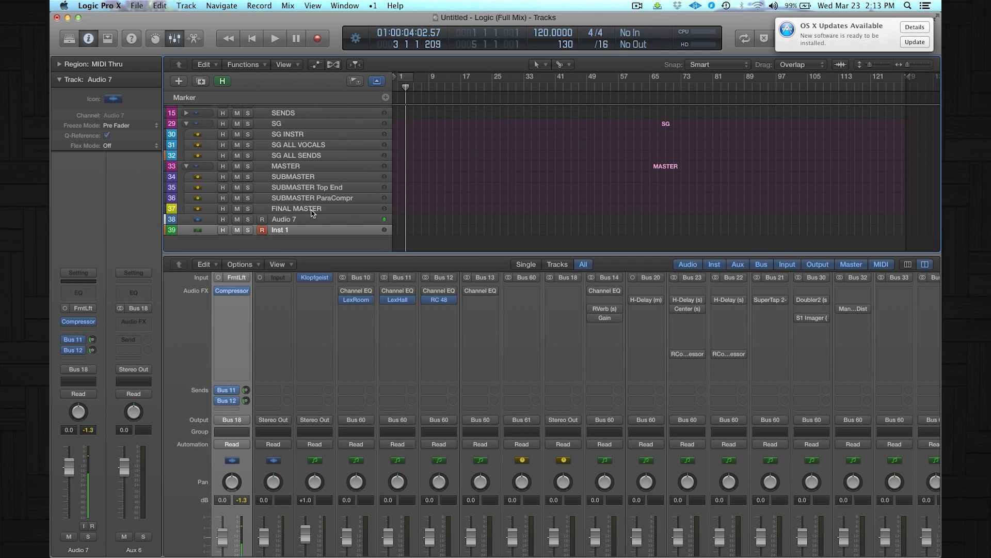
Step: Dismiss the instrument plug-in list and collapse the new instrument track's parameters to expose its full channel strip
{"action": "left_click", "coordinate": [93, 263]}
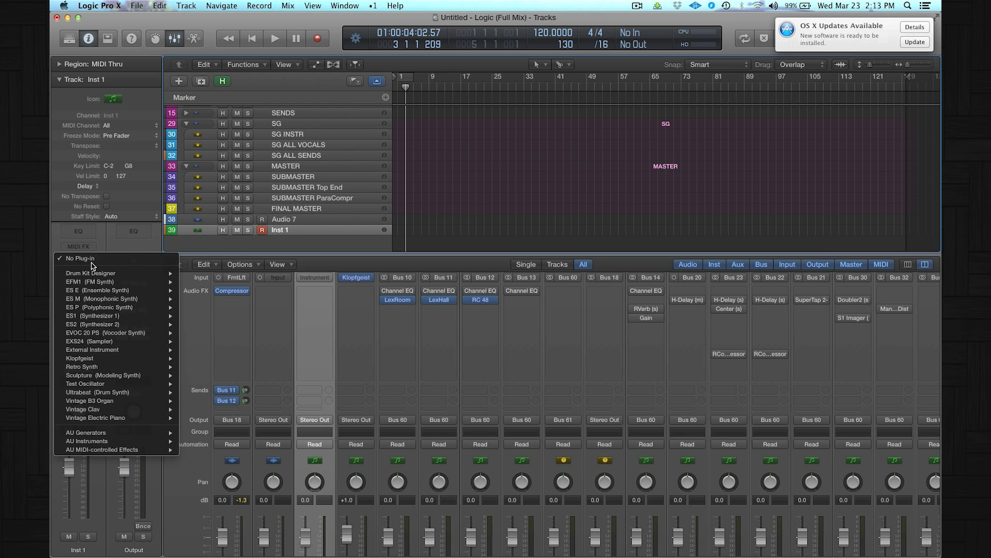
{"action": "left_click", "coordinate": [92, 264]}
{"action": "left_click", "coordinate": [59, 79]}
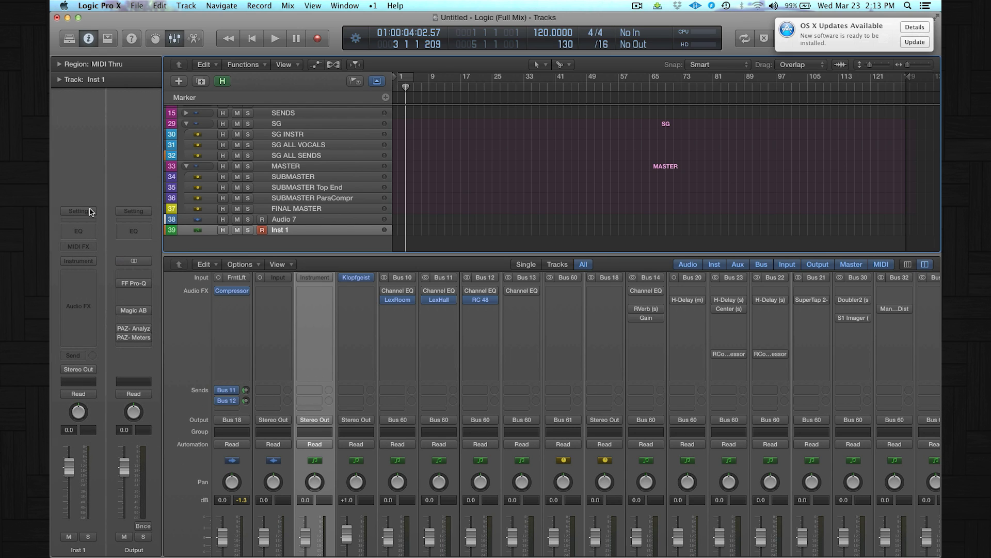
Step: Load the saved channel strip setting "Beggin4Thread - Brass 2" from the Banks folder onto the Inst 1 track
{"action": "left_click", "coordinate": [90, 211]}
{"action": "mouse_move", "coordinate": [92, 317]}
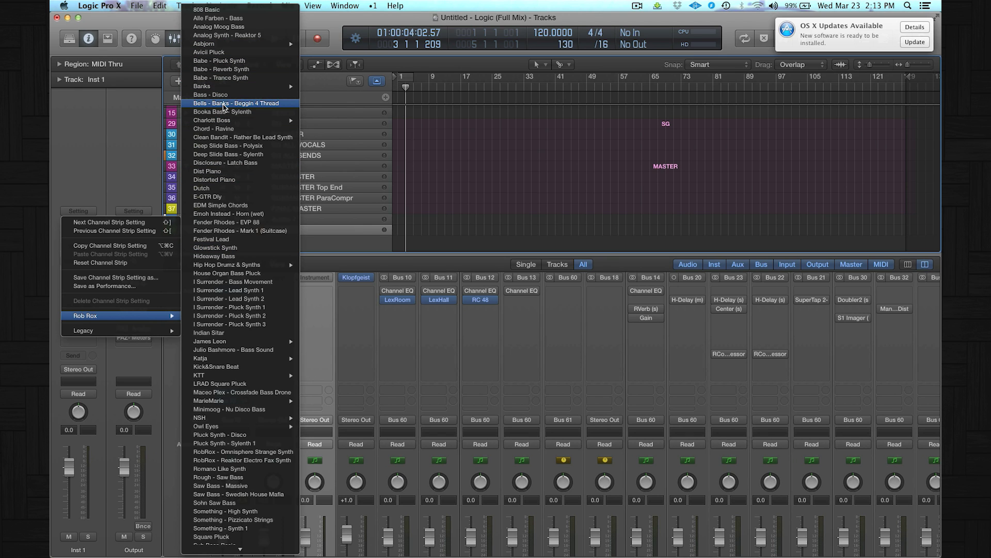
{"action": "mouse_move", "coordinate": [233, 86]}
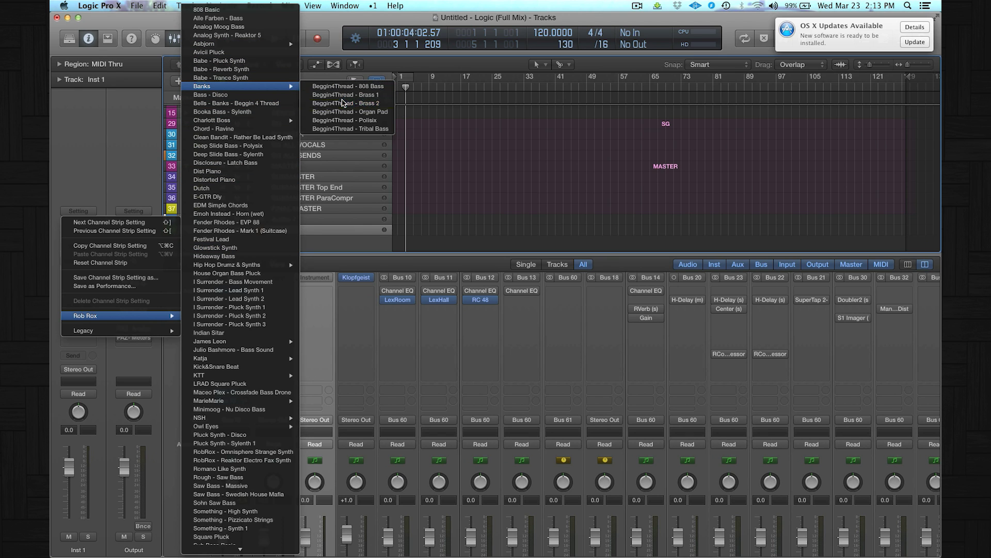
{"action": "left_click", "coordinate": [342, 103]}
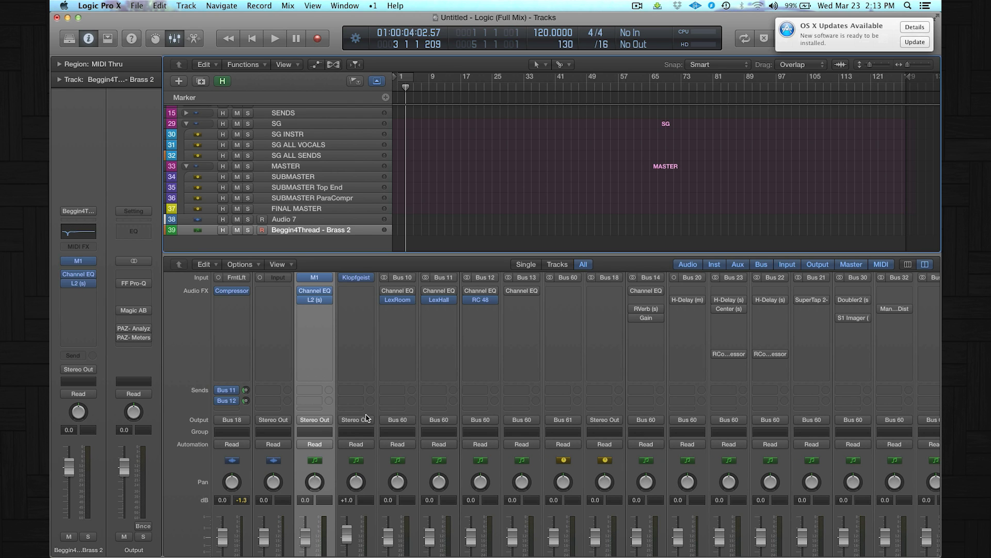
Step: Start saving the Inst 1 channel strip setting, view the user's folder inside the Instrument settings folder, and cancel without saving
{"action": "scroll", "coordinate": [368, 417], "scroll_direction": "down", "scroll_amount": 5}
{"action": "scroll", "coordinate": [367, 417], "scroll_direction": "up", "scroll_amount": 7}
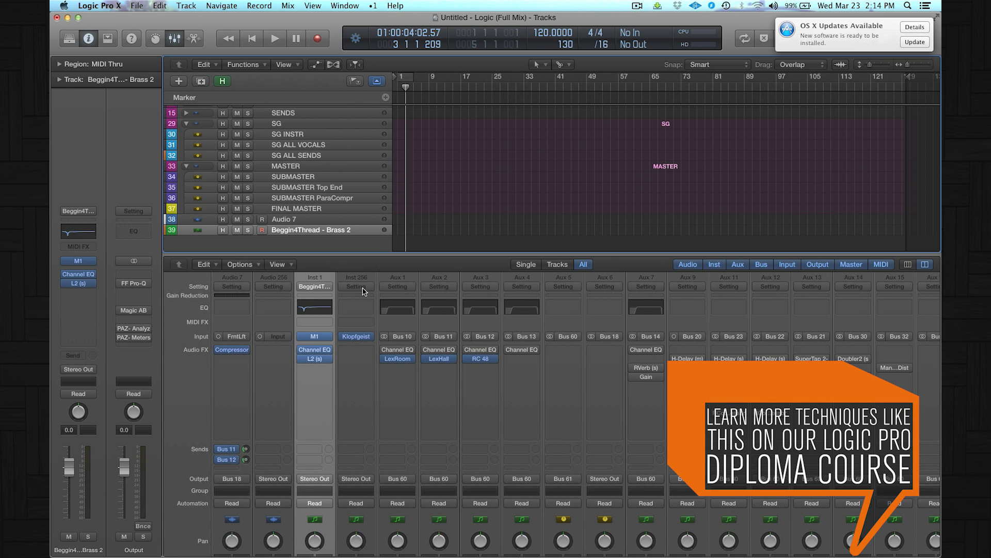
{"action": "left_click", "coordinate": [331, 287]}
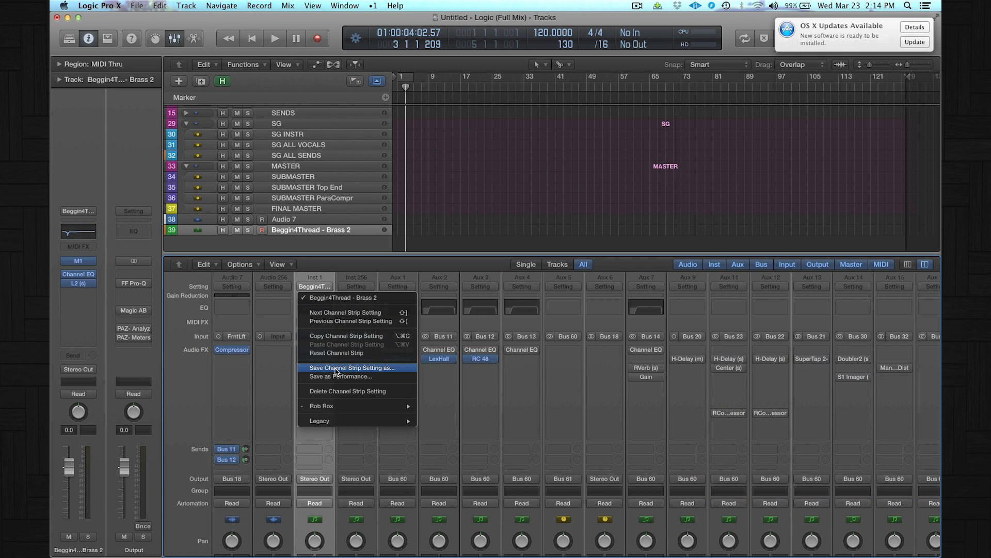
{"action": "left_click", "coordinate": [335, 368]}
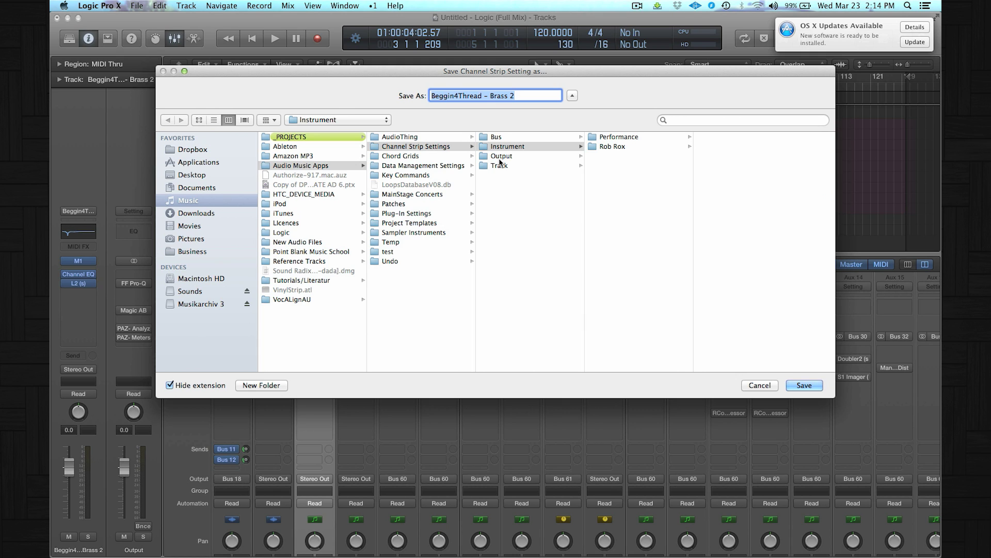
{"action": "left_click", "coordinate": [615, 147]}
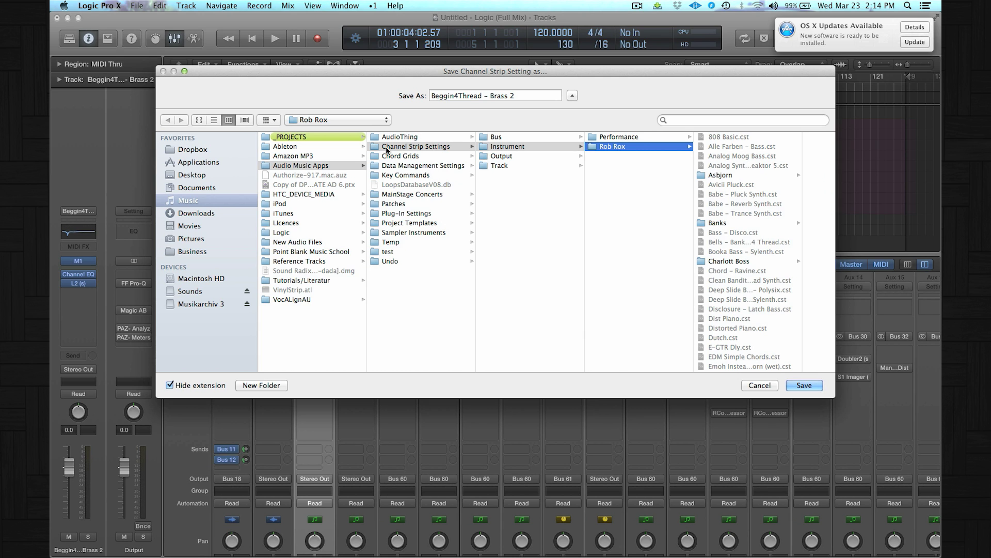
{"action": "left_click", "coordinate": [757, 385]}
Step: Browse the user channel strip settings available for the Submaster channel on Aux 26, closing the list without loading one
{"action": "scroll", "coordinate": [691, 430], "scroll_direction": "right", "scroll_amount": 10}
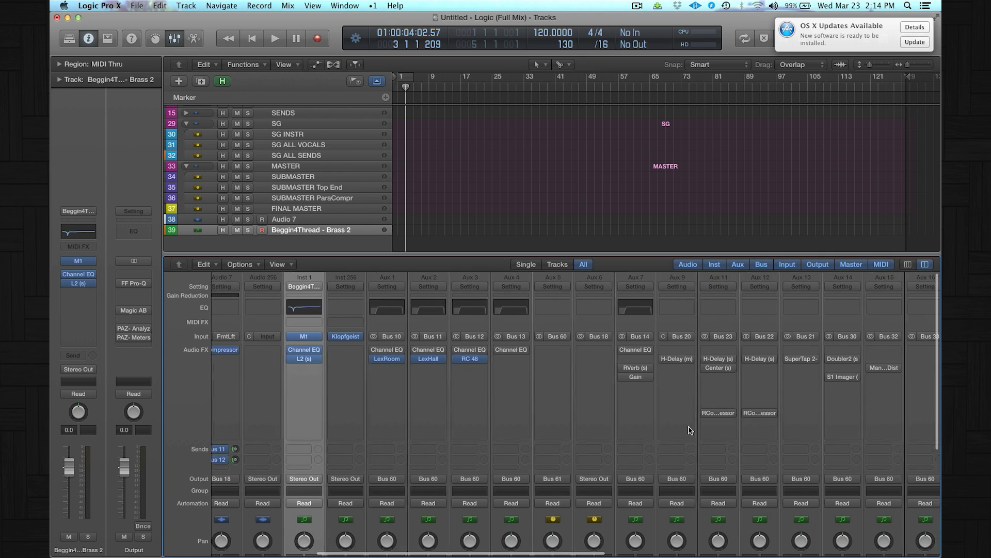
{"action": "scroll", "coordinate": [691, 430], "scroll_direction": "right", "scroll_amount": 10}
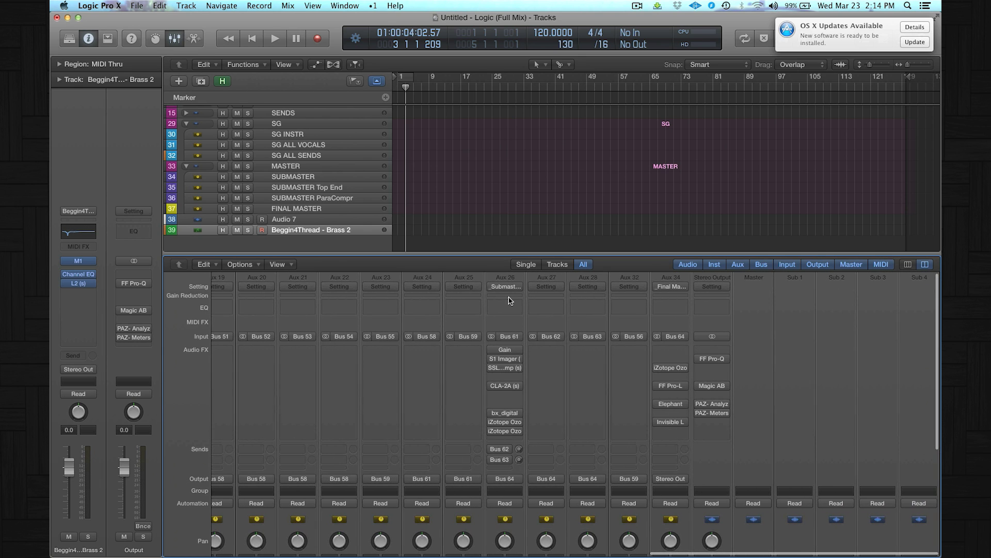
{"action": "left_click", "coordinate": [511, 287]}
{"action": "mouse_move", "coordinate": [516, 408]}
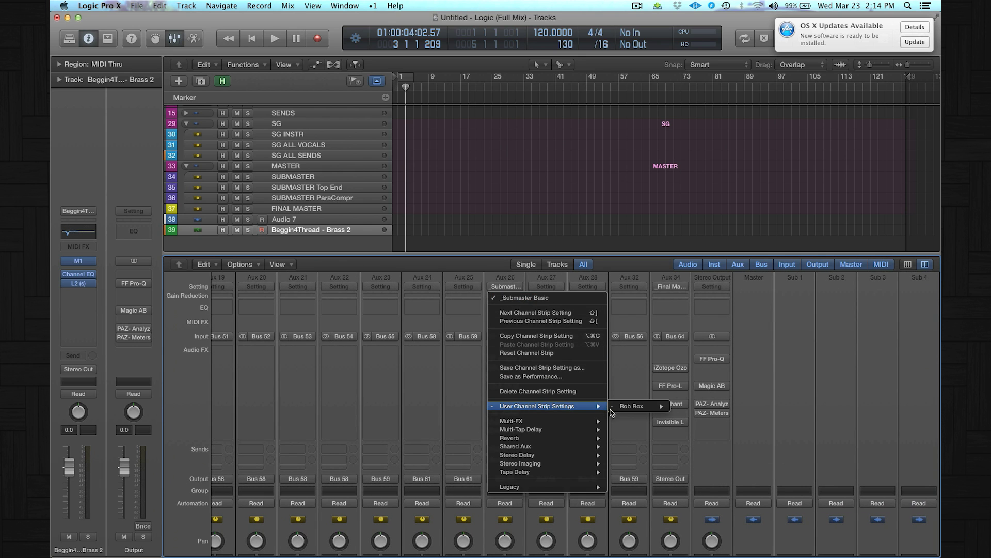
{"action": "mouse_move", "coordinate": [627, 410]}
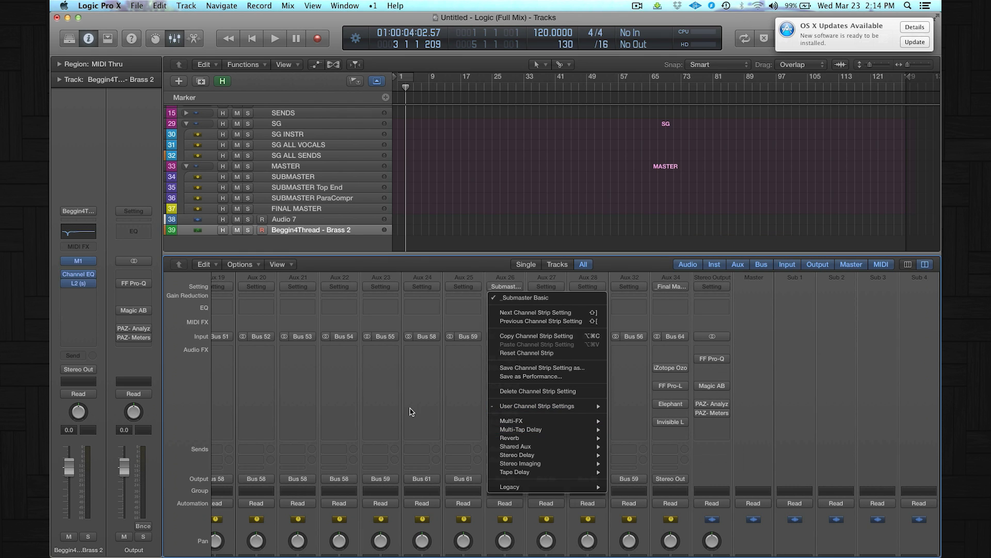
{"action": "left_click", "coordinate": [411, 412]}
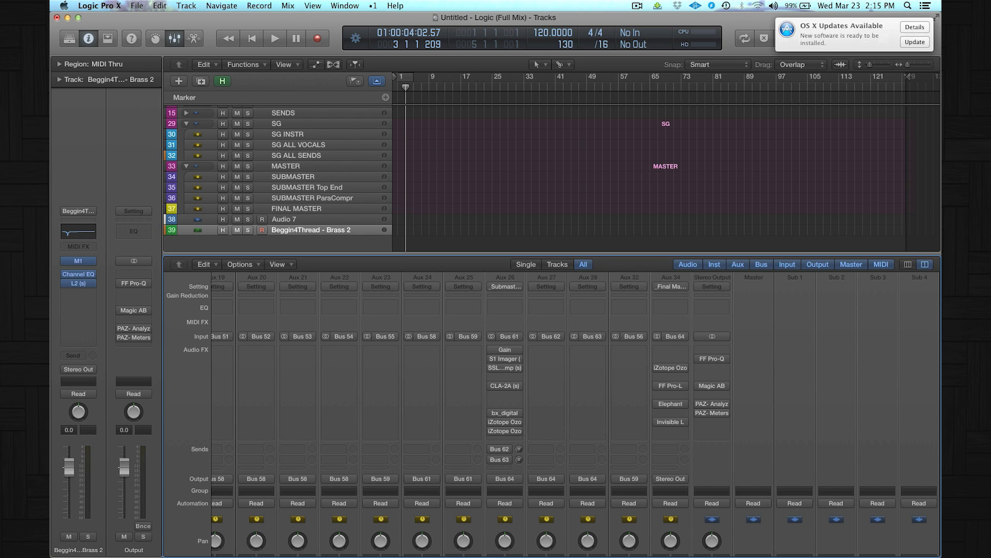
Step: Play the project for a moment and stop playback
{"action": "left_click", "coordinate": [485, 160]}
{"action": "key", "text": "space"}
{"action": "key", "text": "space"}
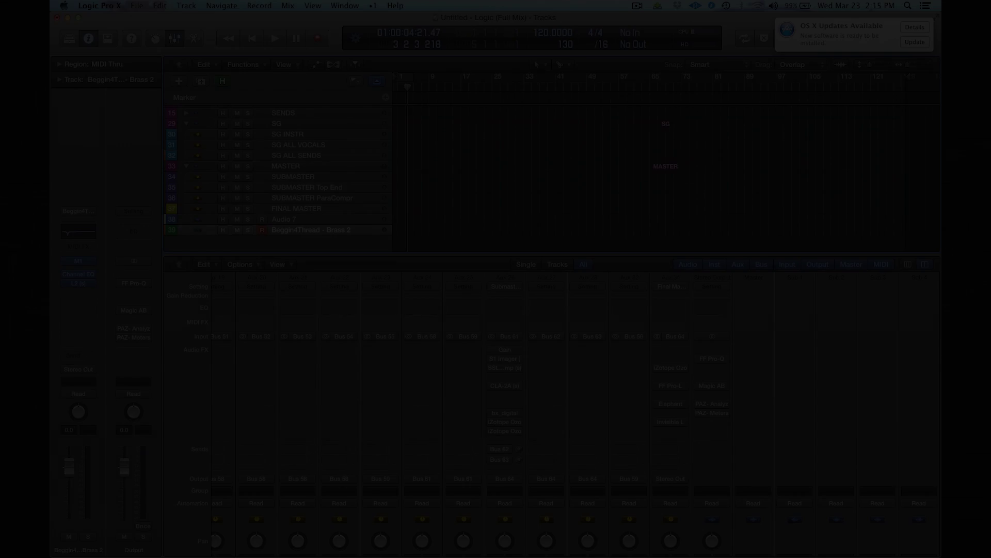